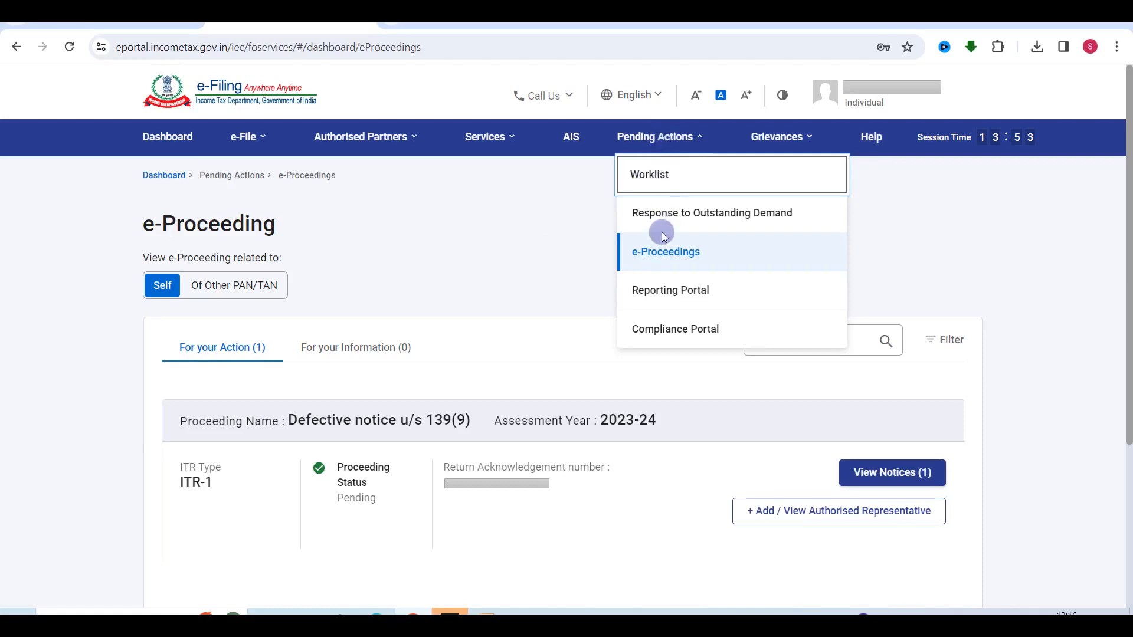
View the notices for the defective notice u/s 139(9) under e-Proceedings, and bring up the list of filed income tax returns.
left_click(665, 251)
left_click(887, 483)
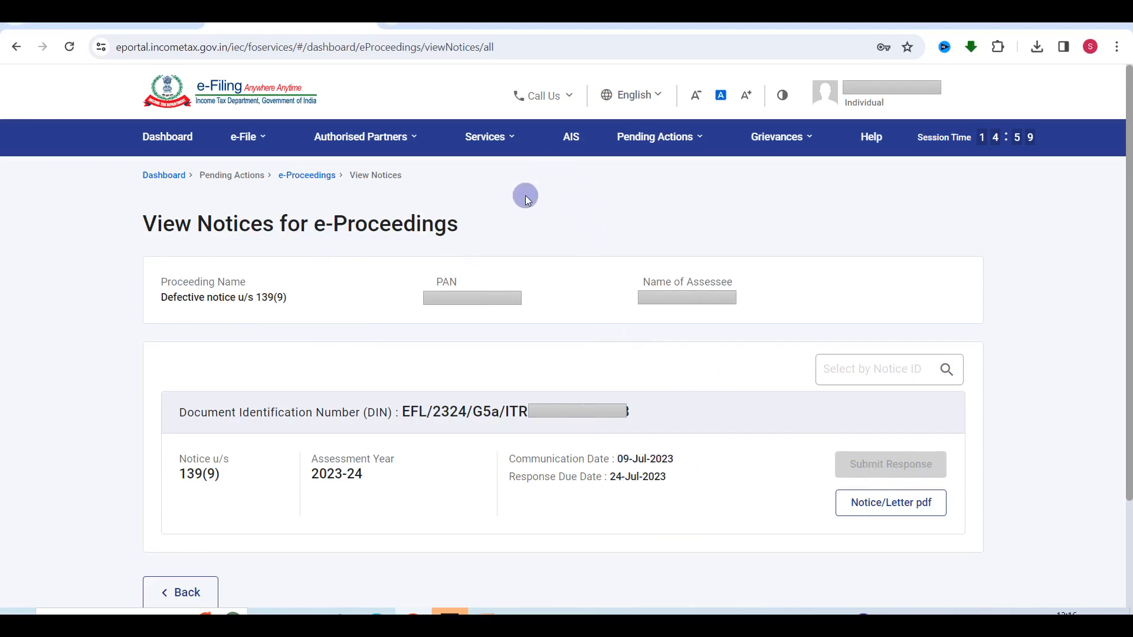
left_click(242, 136)
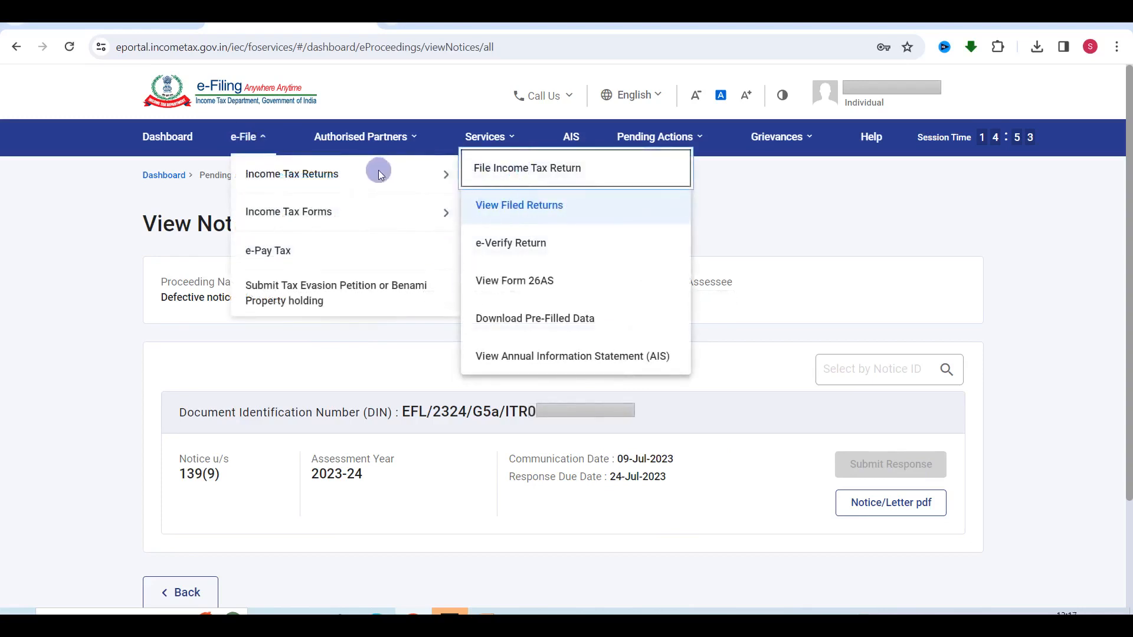
left_click(507, 211)
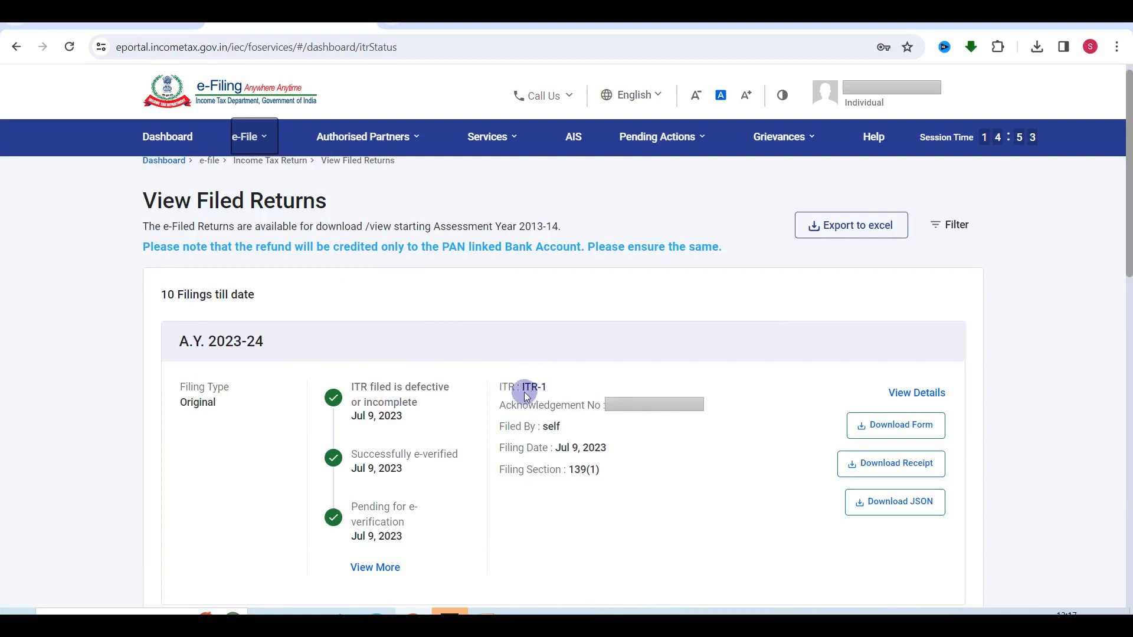
Open the Annual Information Statement on the Compliance Portal and examine its TDS/TCS and SFT information.
left_click(572, 140)
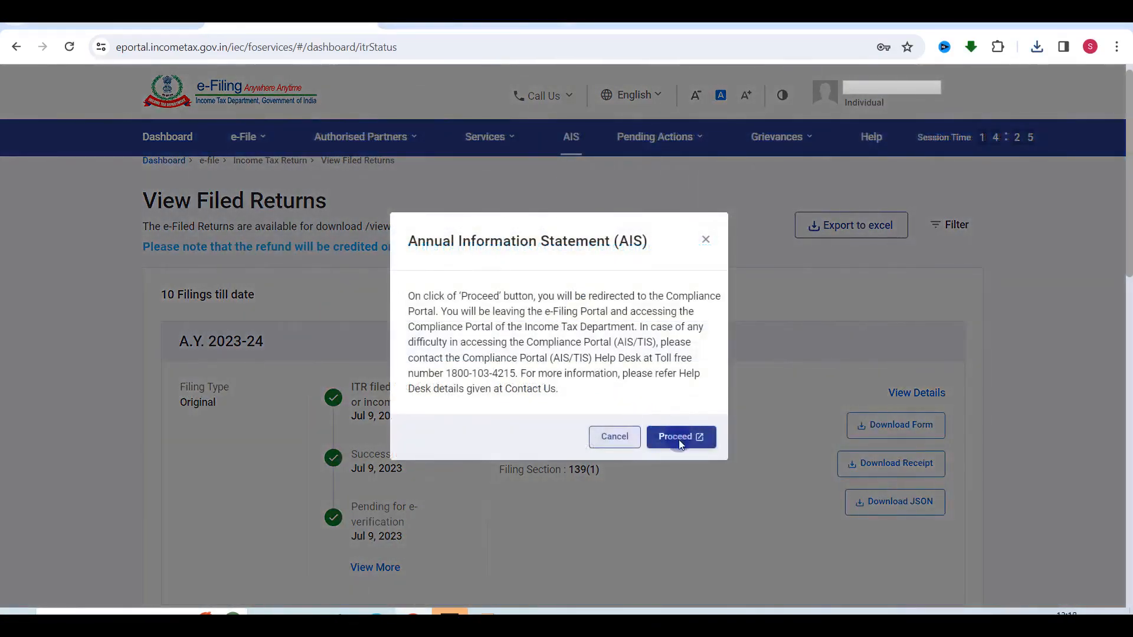
left_click(679, 440)
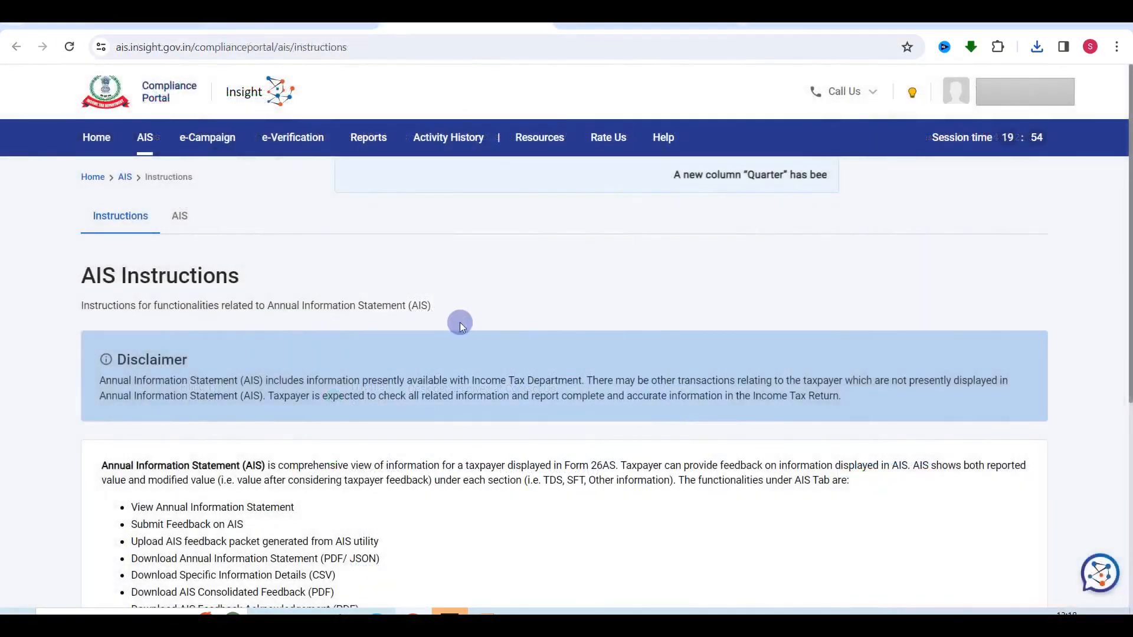
left_click(179, 216)
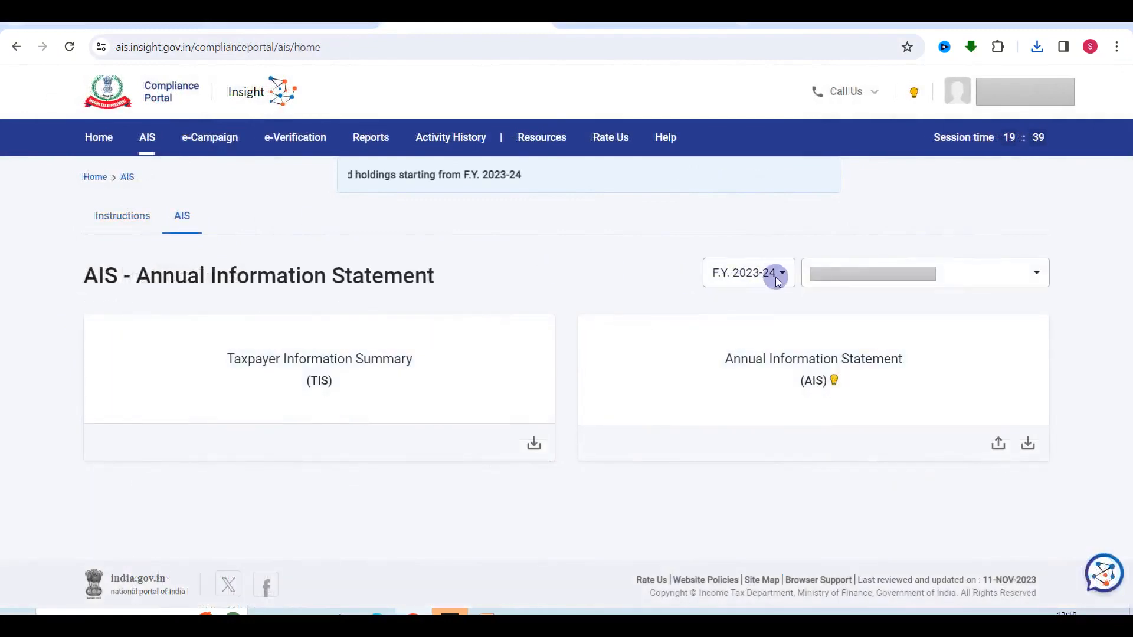
left_click(779, 354)
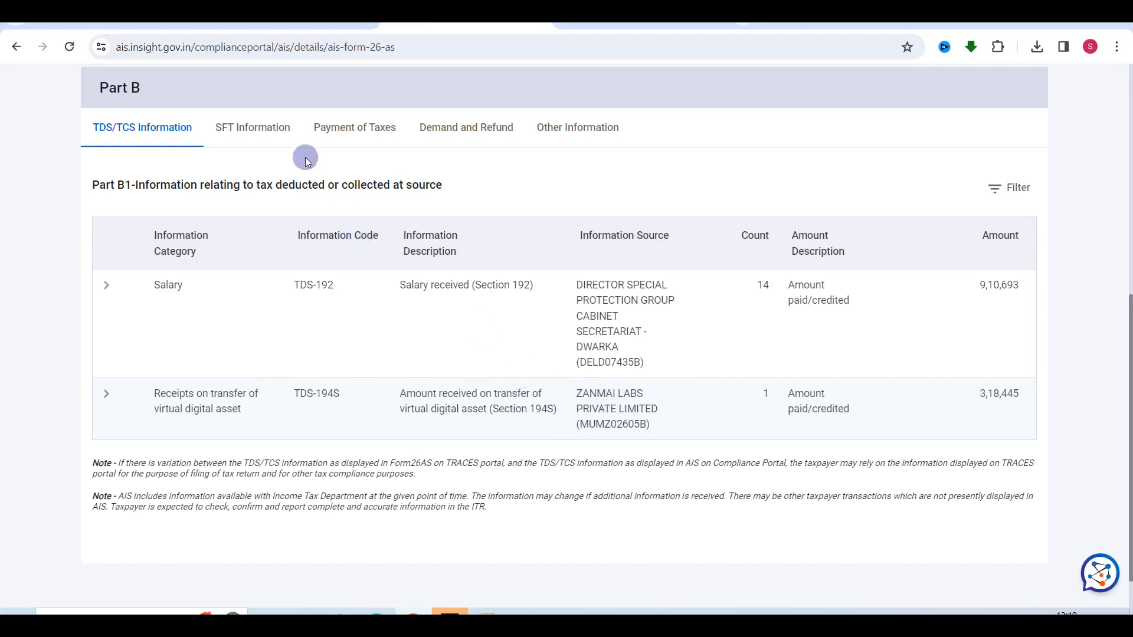
left_click(264, 134)
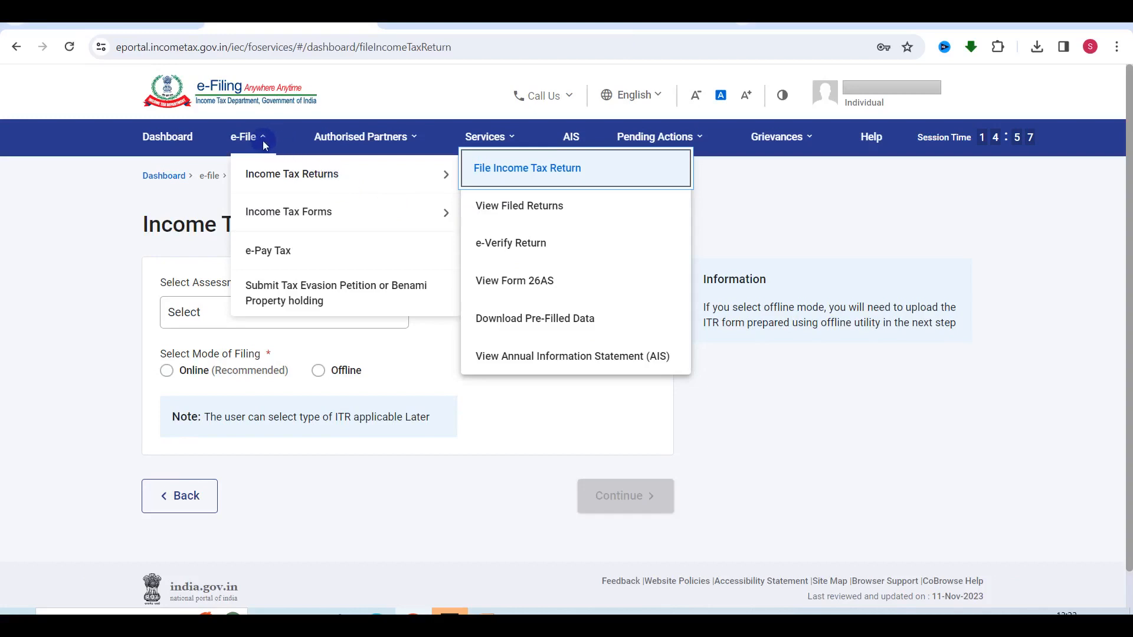
Start a new online income tax return filing for A.Y. 2023-24 with the status Individual.
left_click(493, 169)
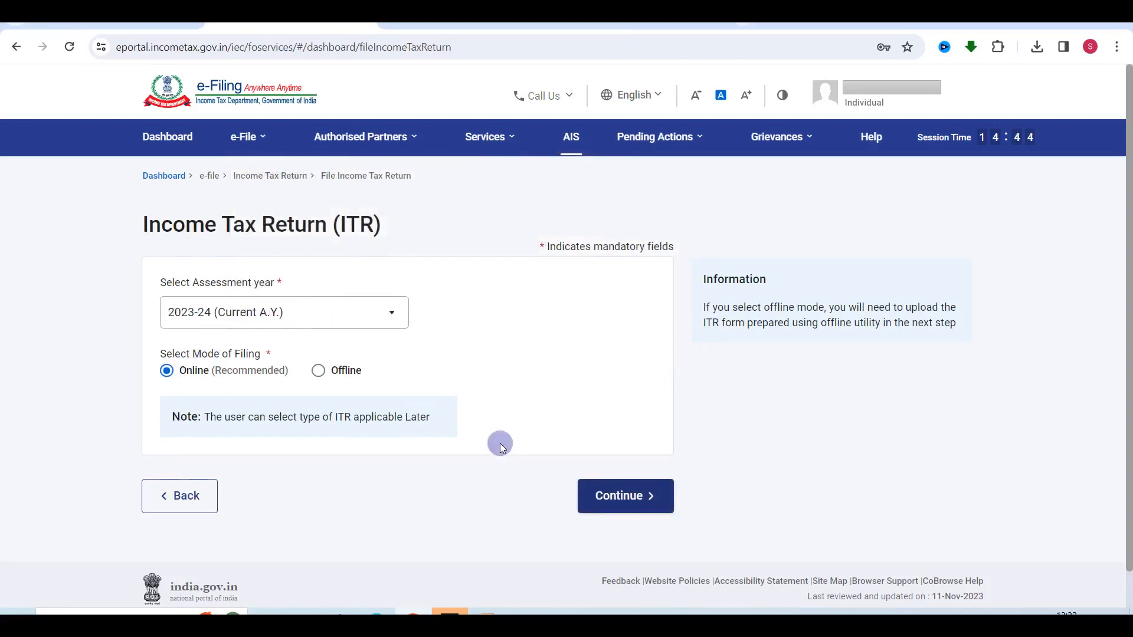
left_click(642, 500)
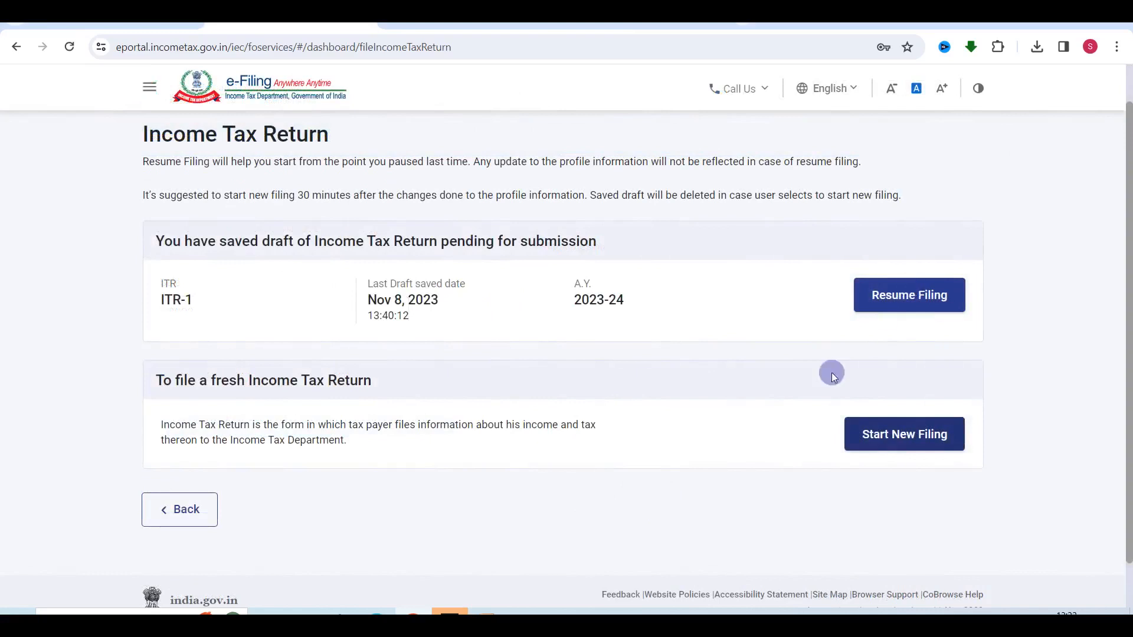
left_click(905, 442)
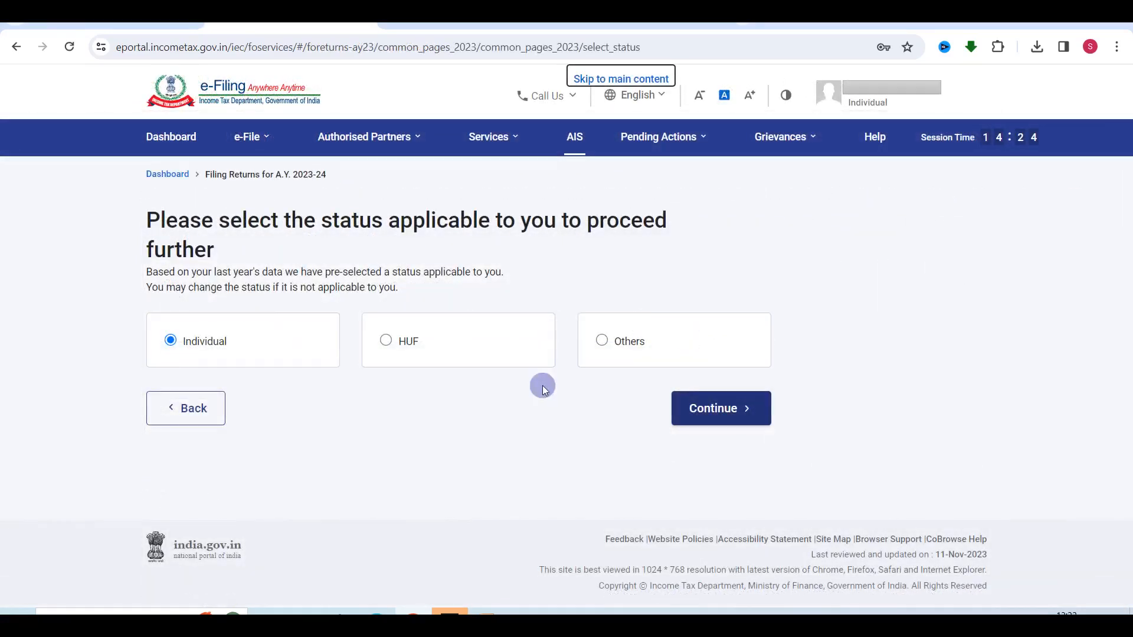
left_click(704, 401)
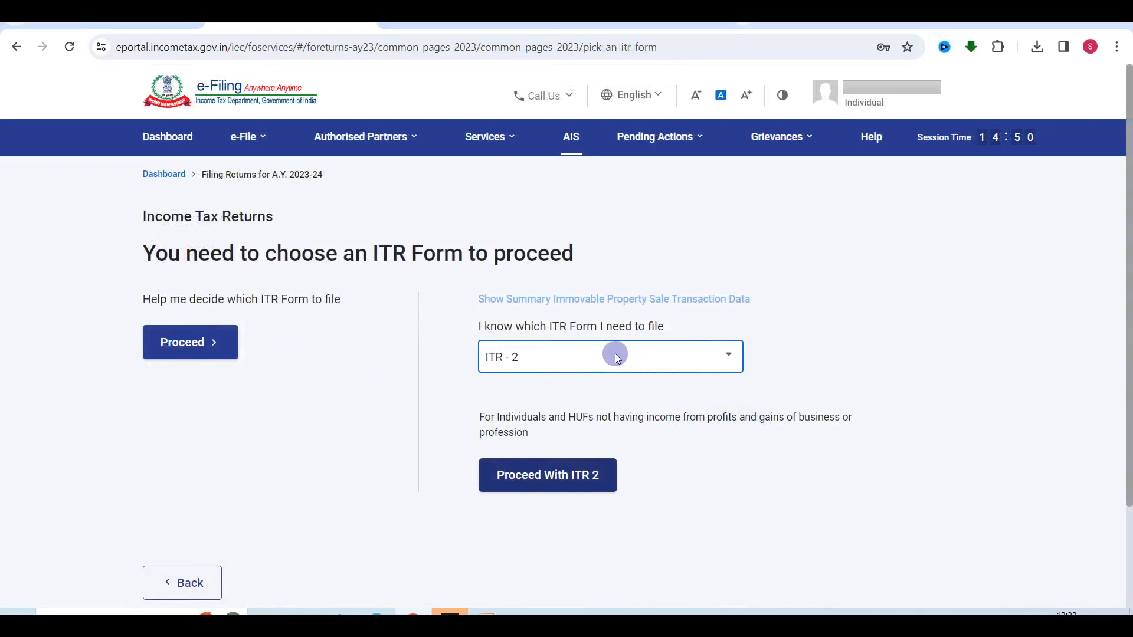
Proceed with form ITR-2 and give clause (iv) of the seventh proviso to section 139(1) as the filing reason.
left_click(541, 481)
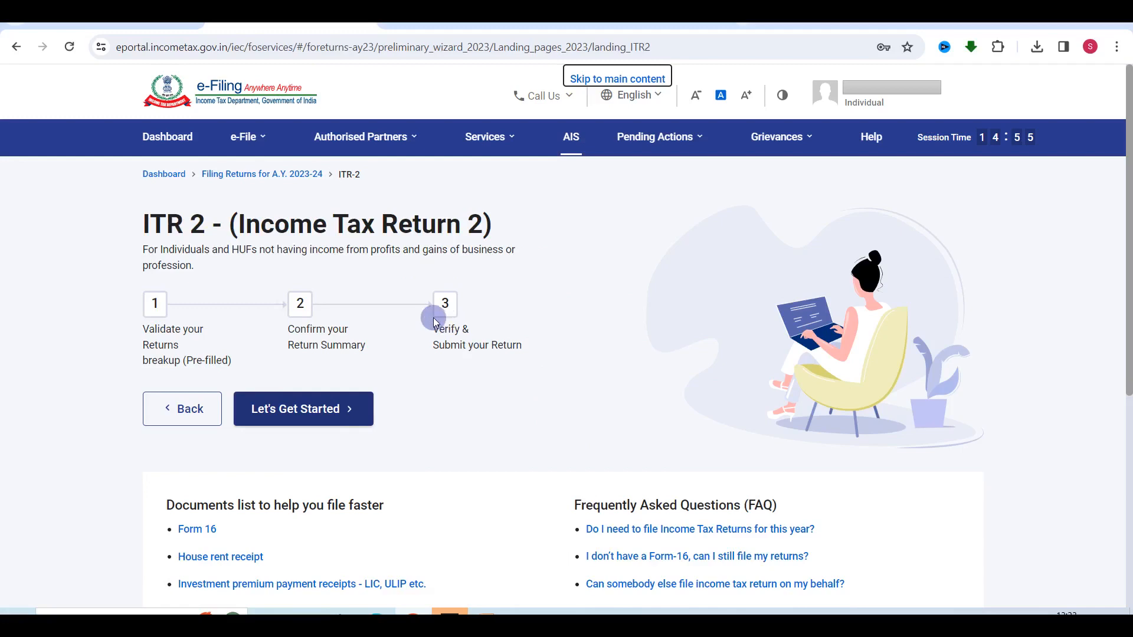
left_click(305, 415)
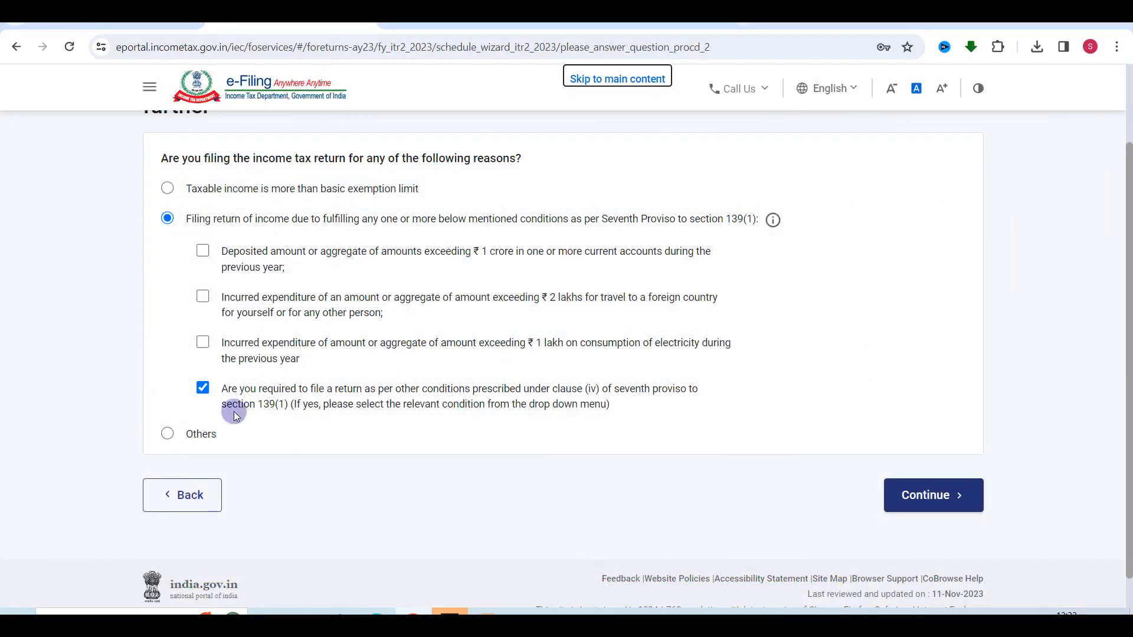
left_click(919, 495)
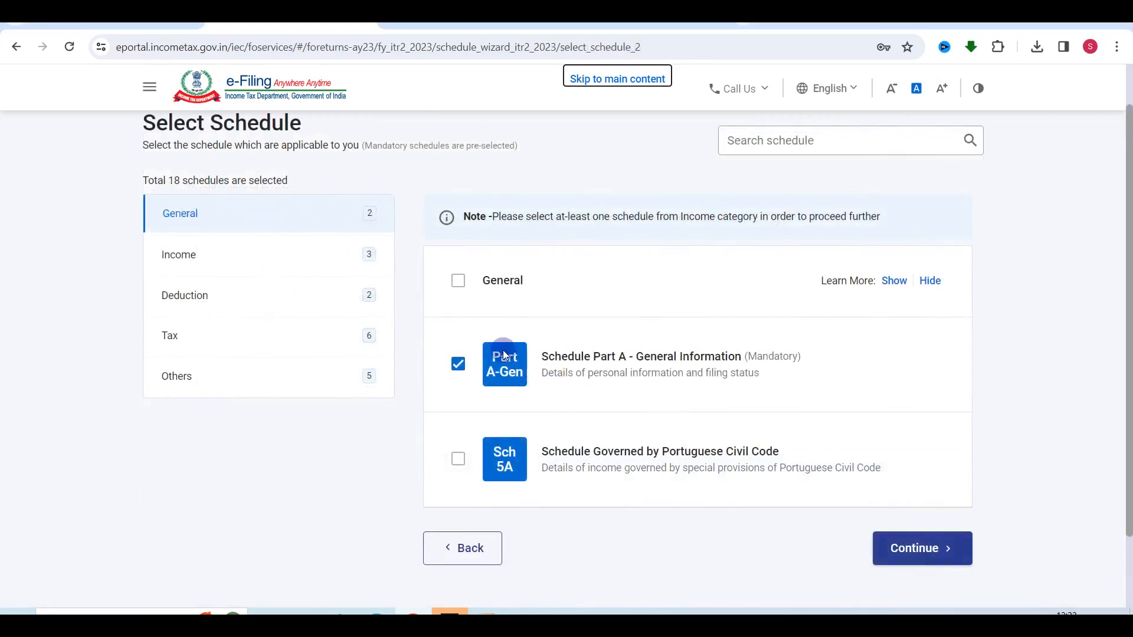
Choose the applicable schedules in the Income category and confirm the schedule selection for the return.
left_click(299, 257)
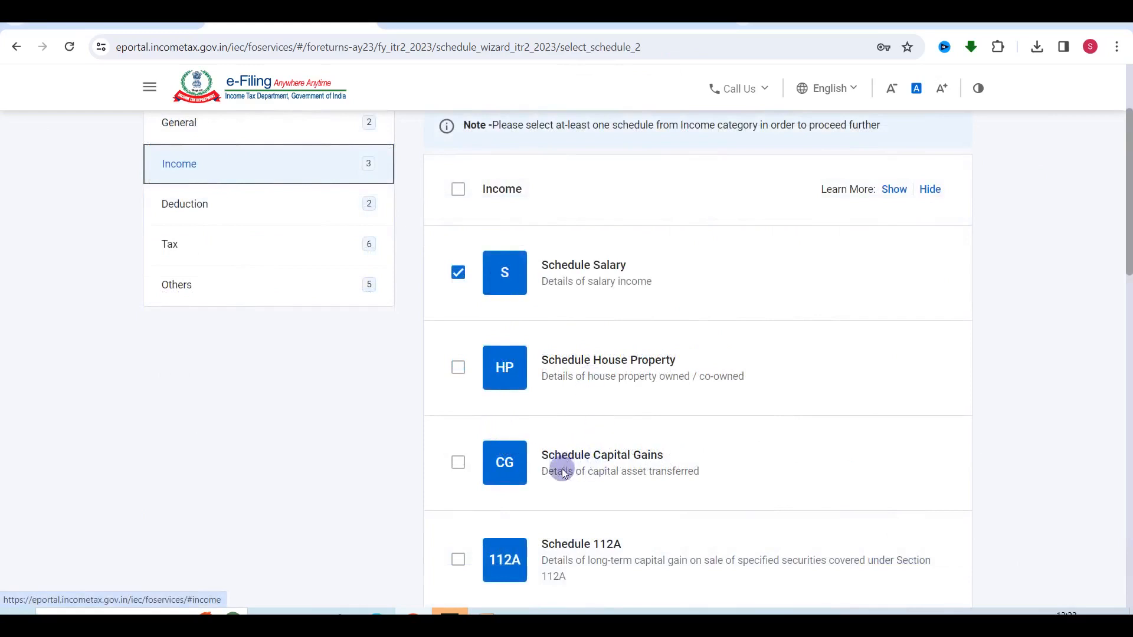
left_click(561, 472)
scroll(552, 354, "down", 1)
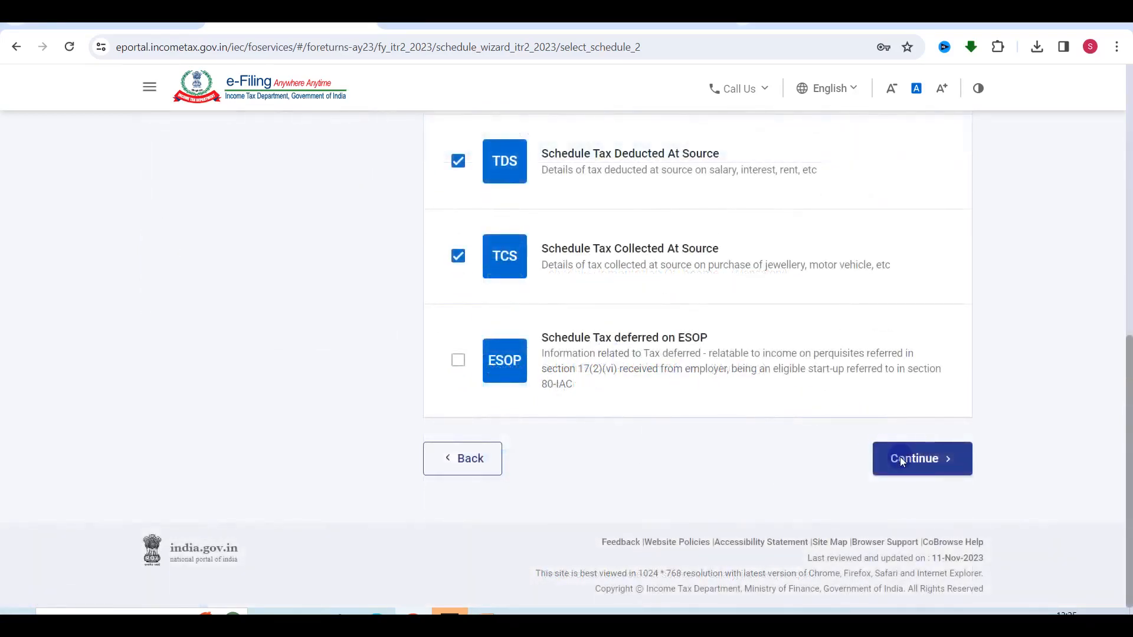
left_click(901, 459)
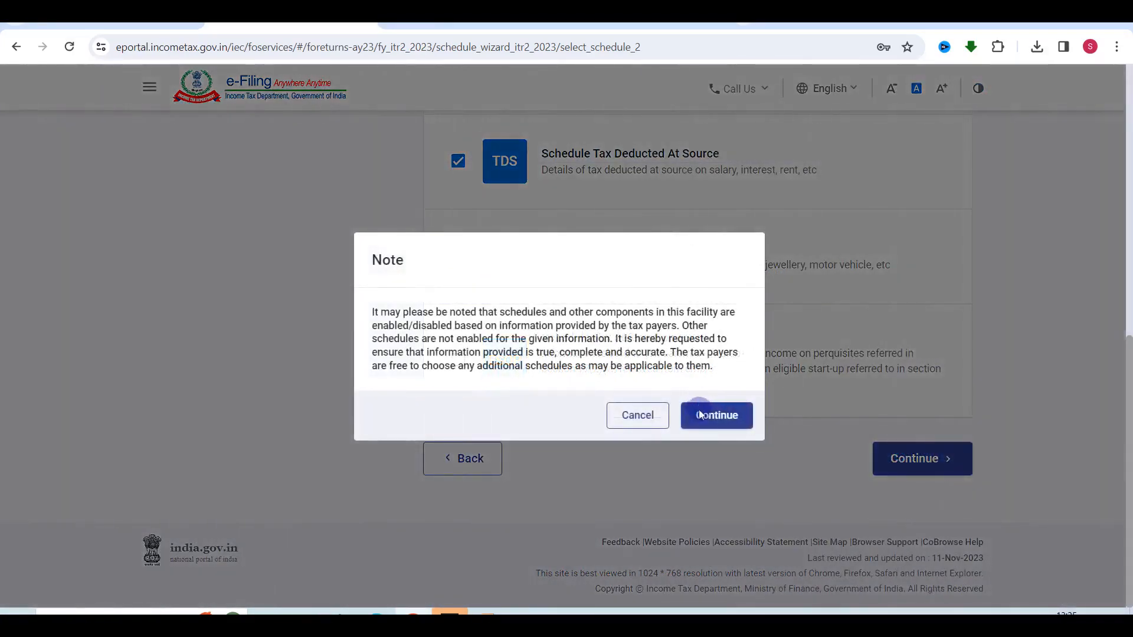
left_click(699, 415)
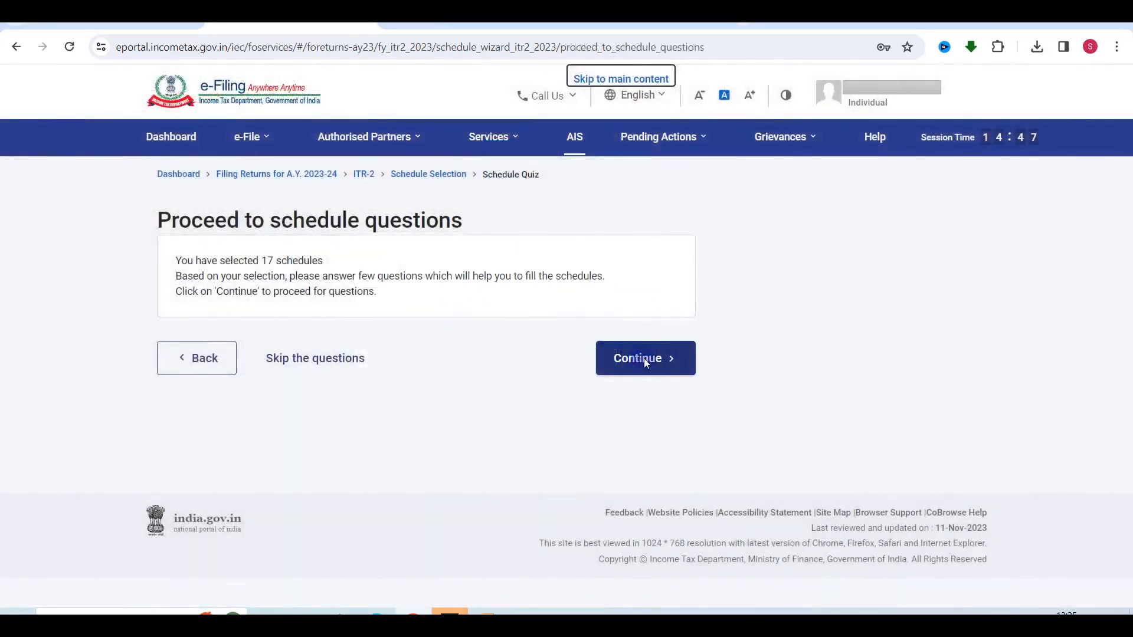
Complete the schedule questions, answering No to the new tax regime u/s 115BAC and continuing past salary exemption and deductions.
left_click(643, 362)
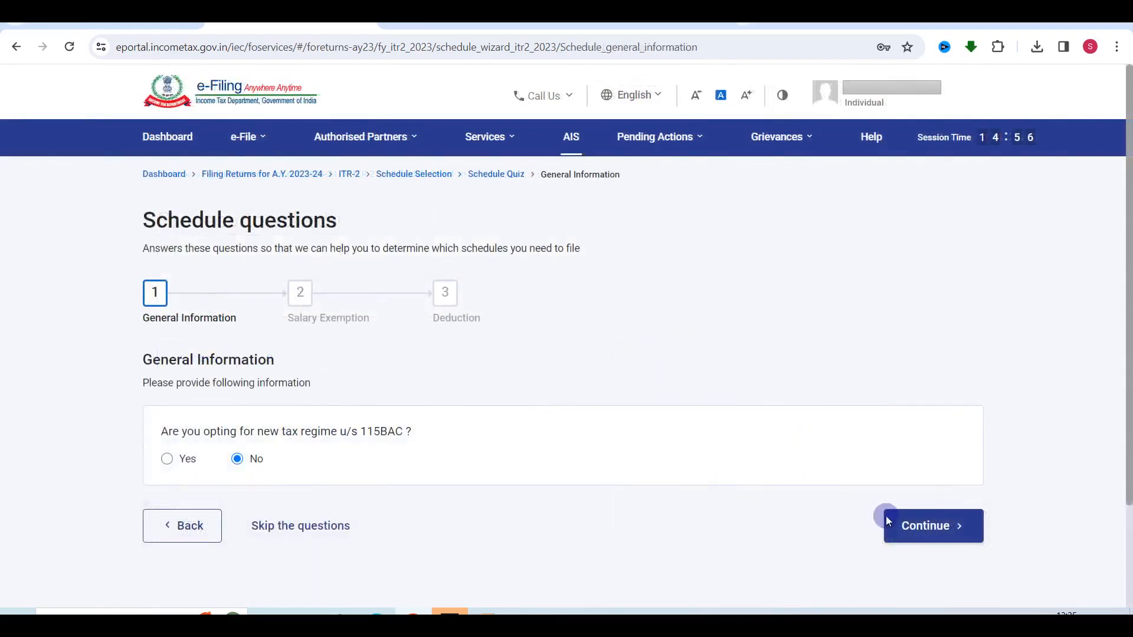
left_click(911, 525)
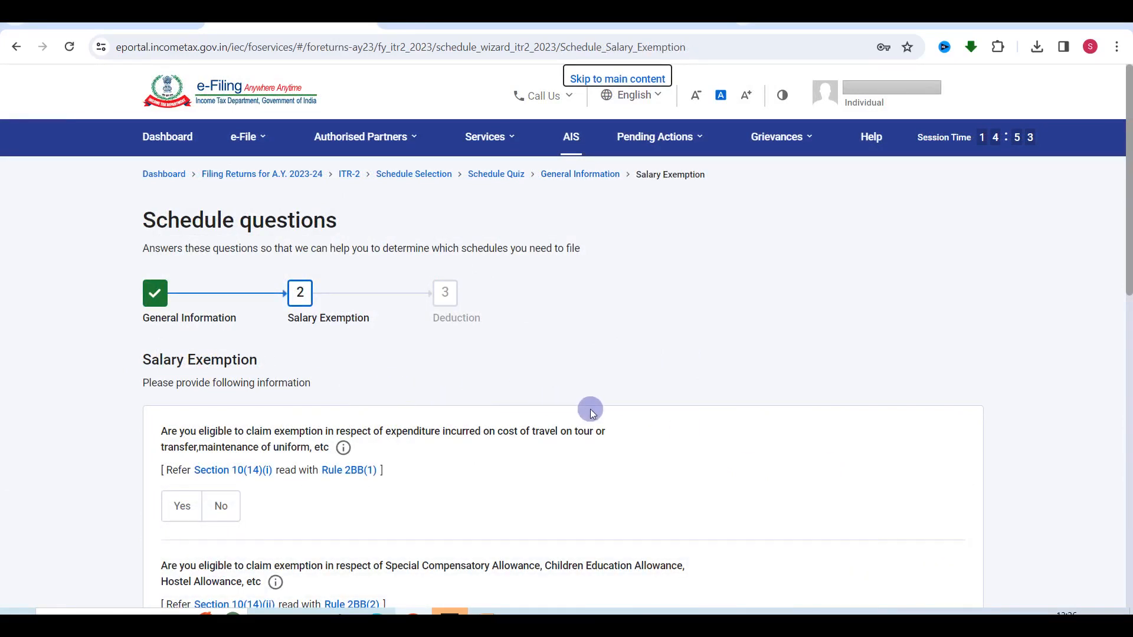
scroll(557, 469, "down", 10)
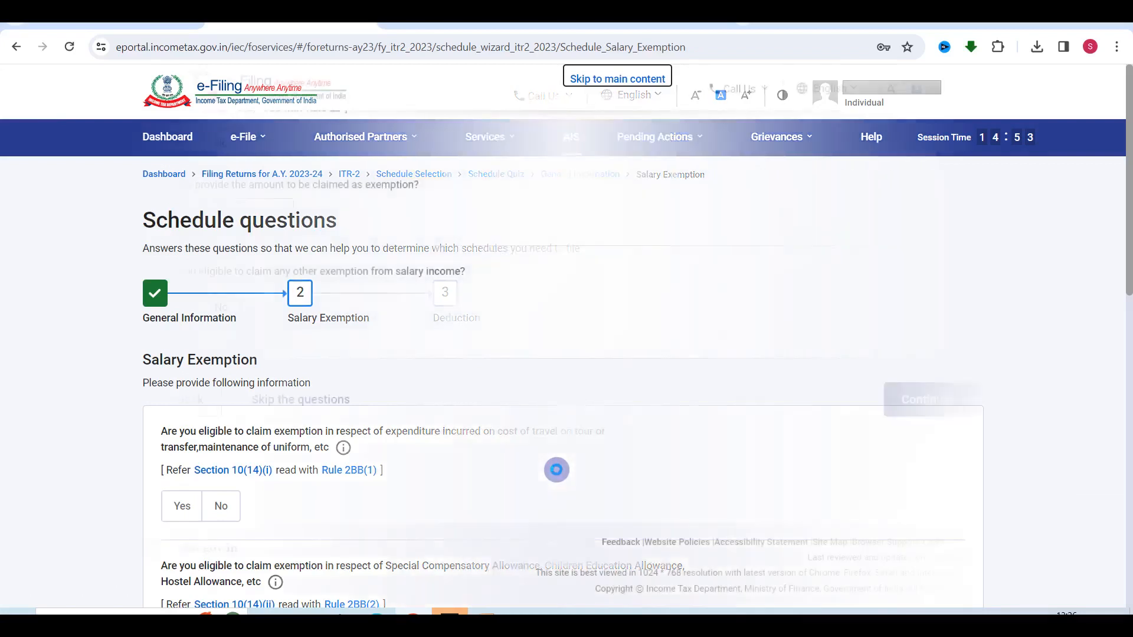
left_click(932, 407)
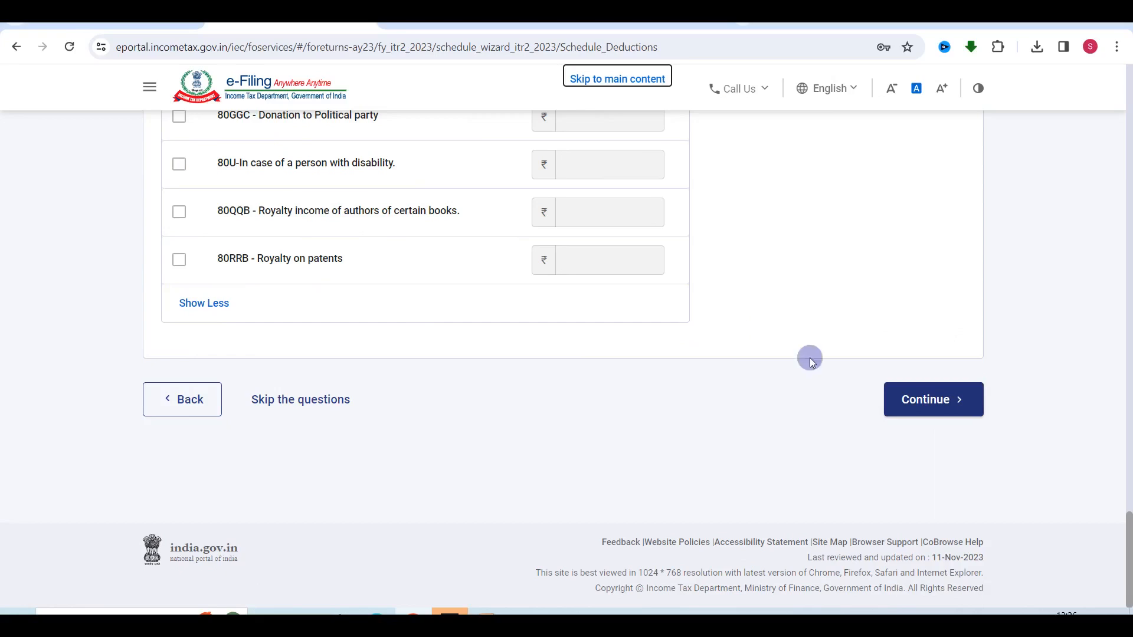
left_click(905, 406)
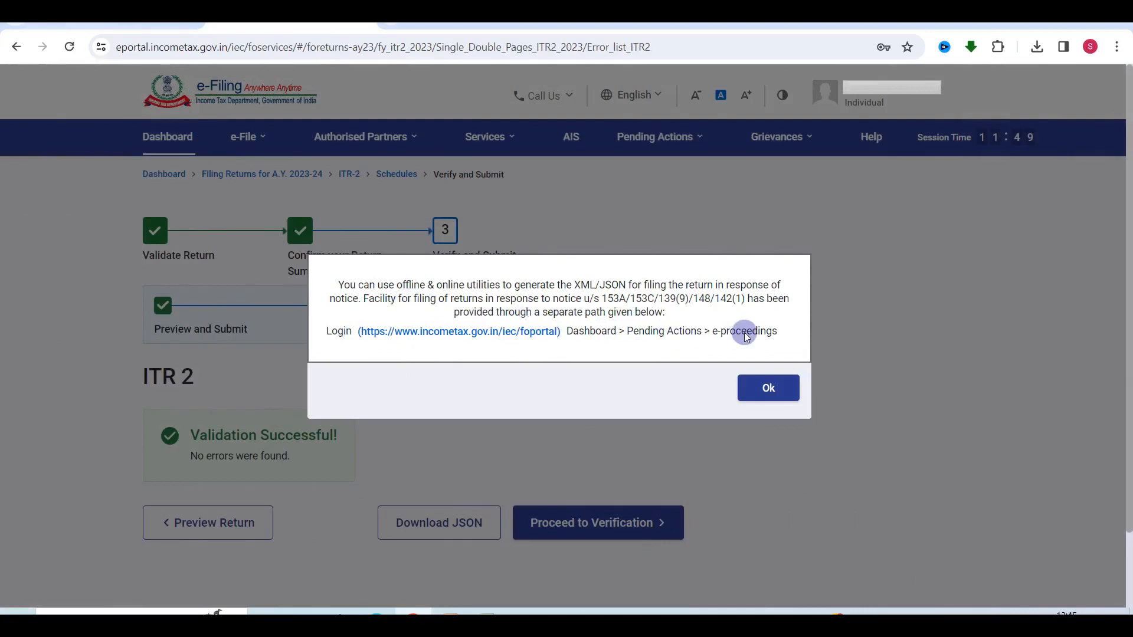
Save the filing status details and confirm Part A - General Information, including the bank details.
left_click(764, 389)
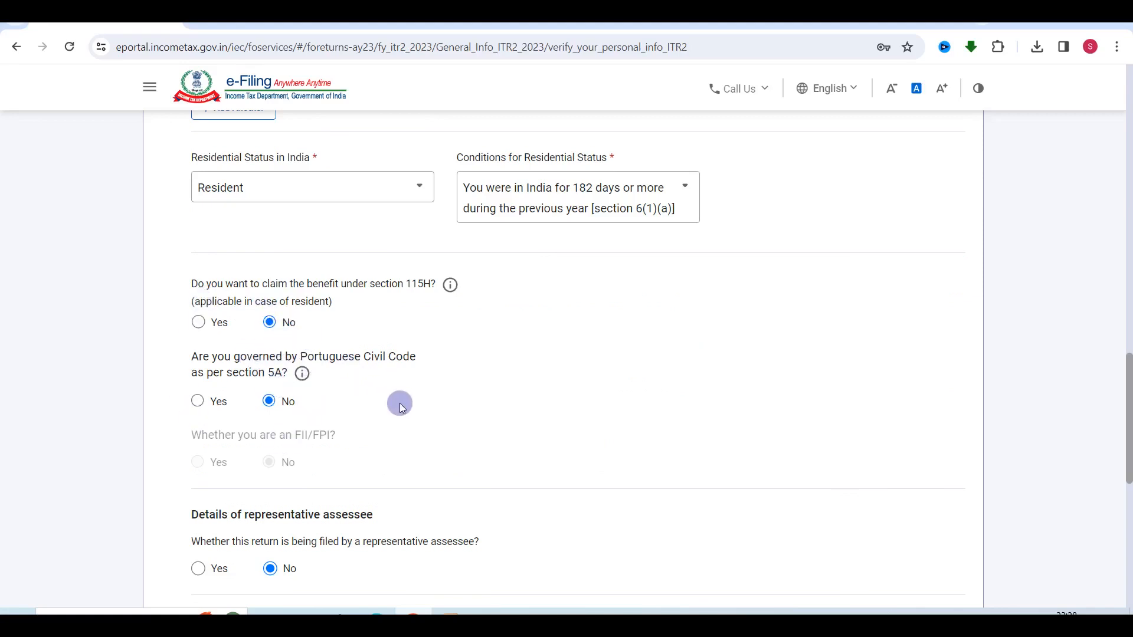
scroll(397, 400, "down", 6)
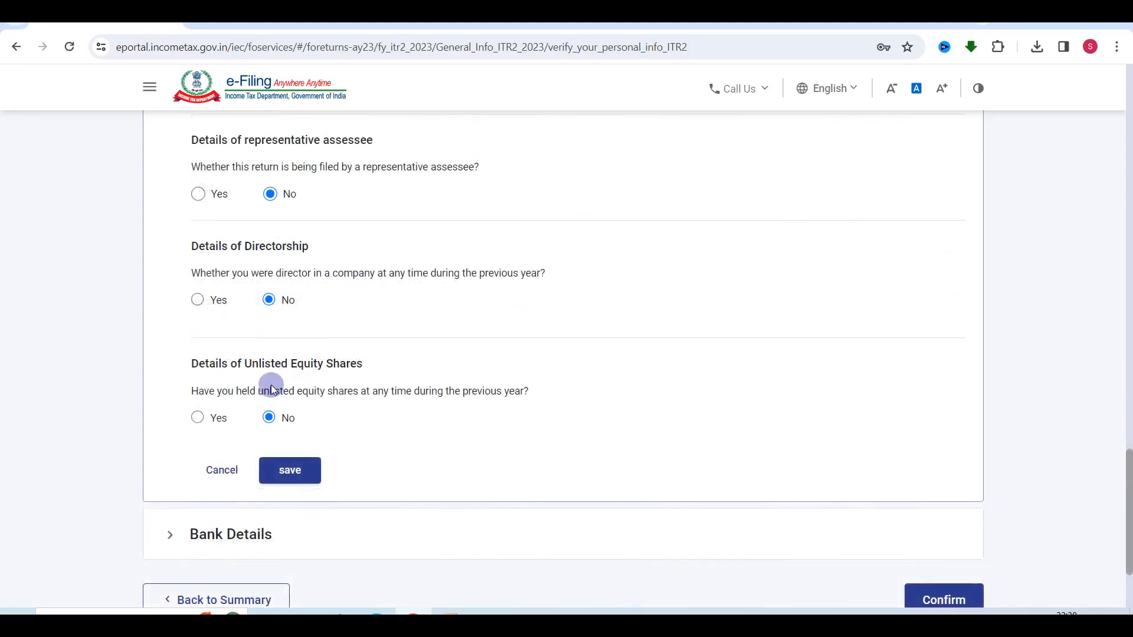
left_click(289, 470)
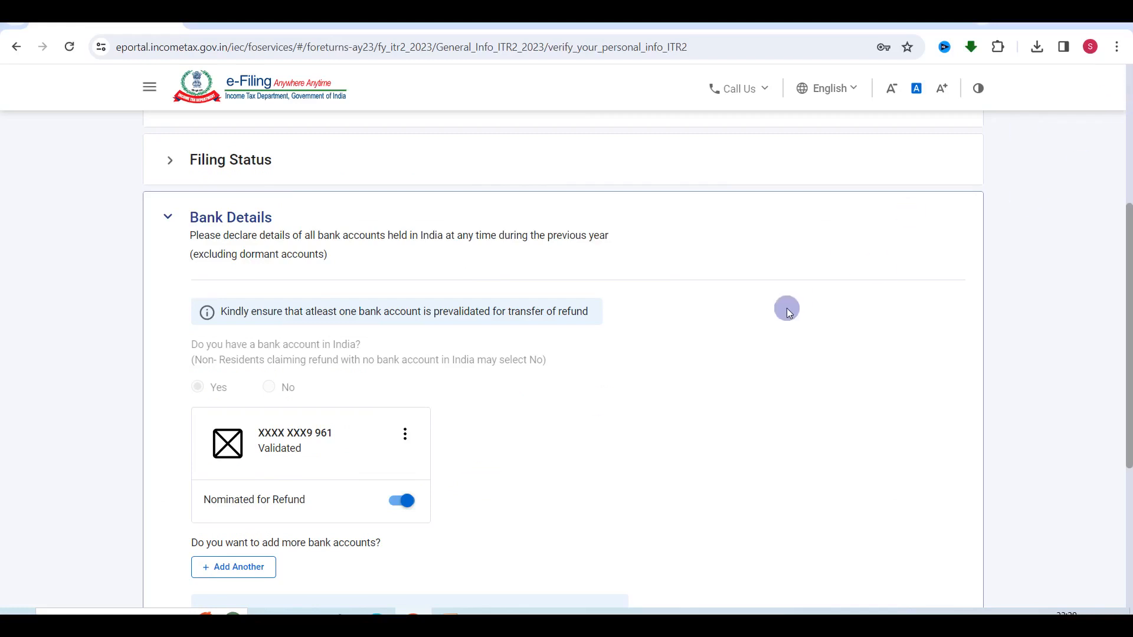
left_click(572, 347)
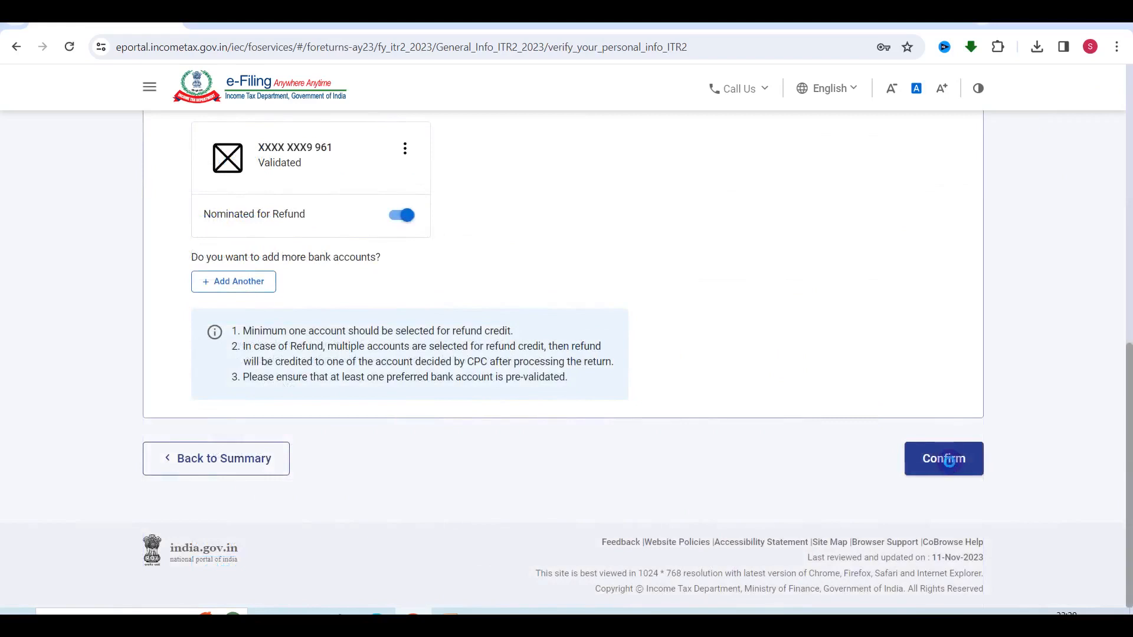
left_click(944, 459)
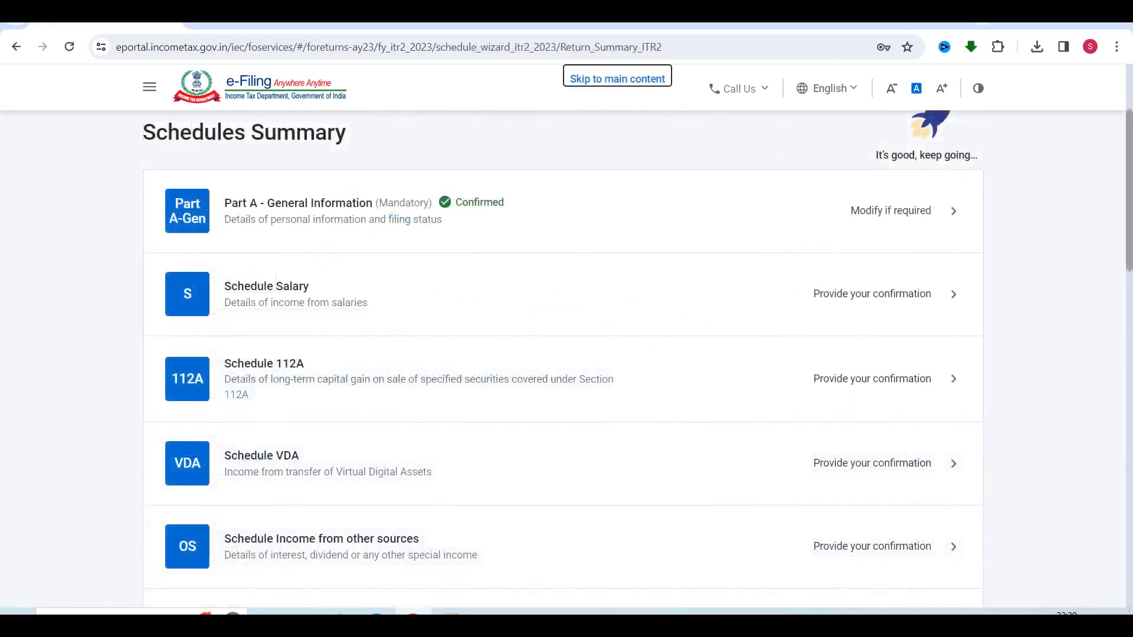
In Schedule Salary, split the section 17(1) salary into Basic salary 7,56,427, House rent allowance 54,620 and Other Allowance 1,75,625, and save.
left_click(289, 299)
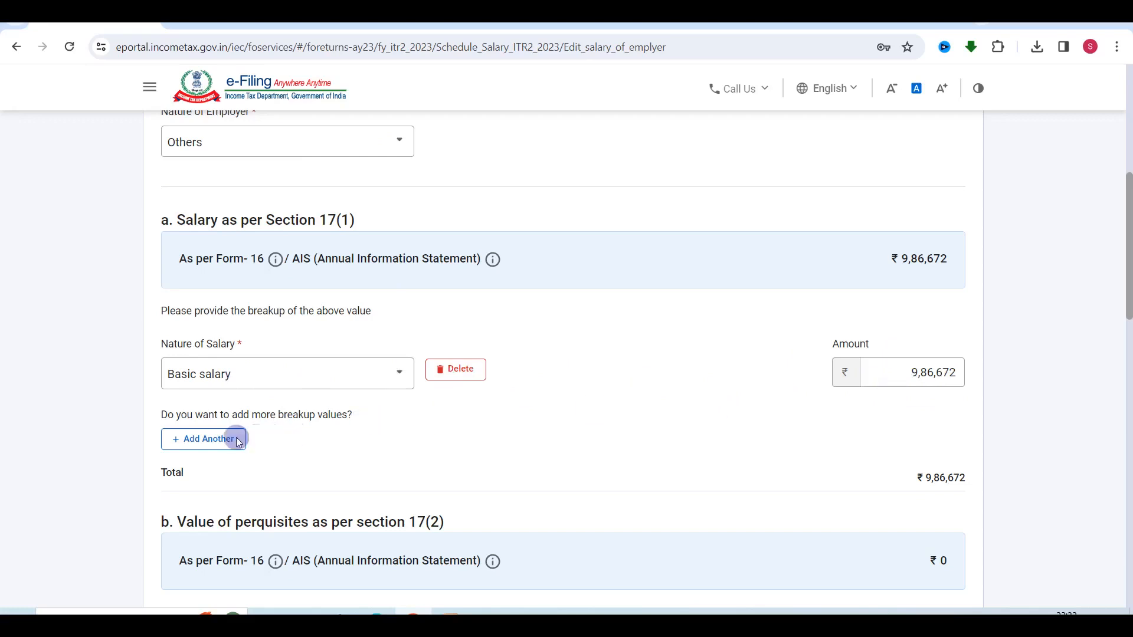
left_click(212, 439)
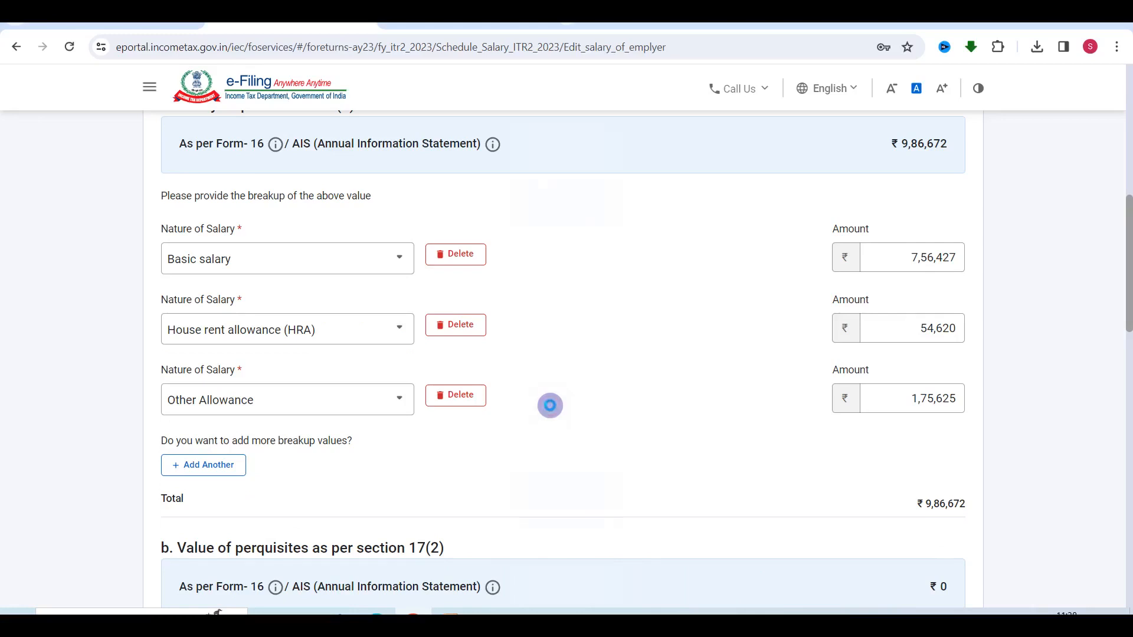
scroll(549, 406, "down", 6)
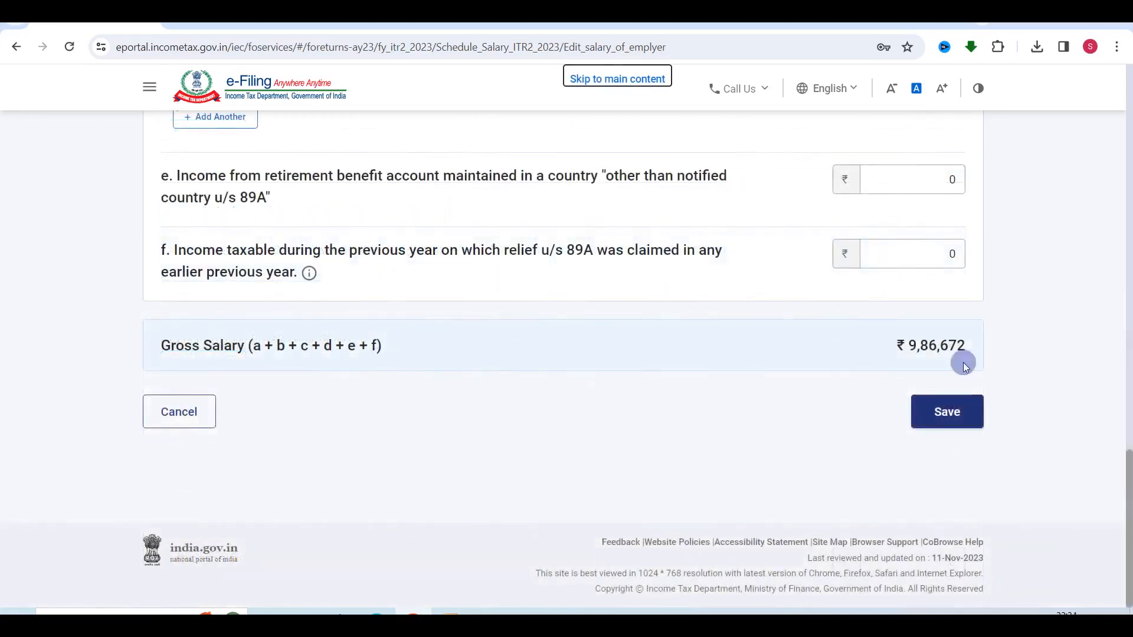
left_click(944, 419)
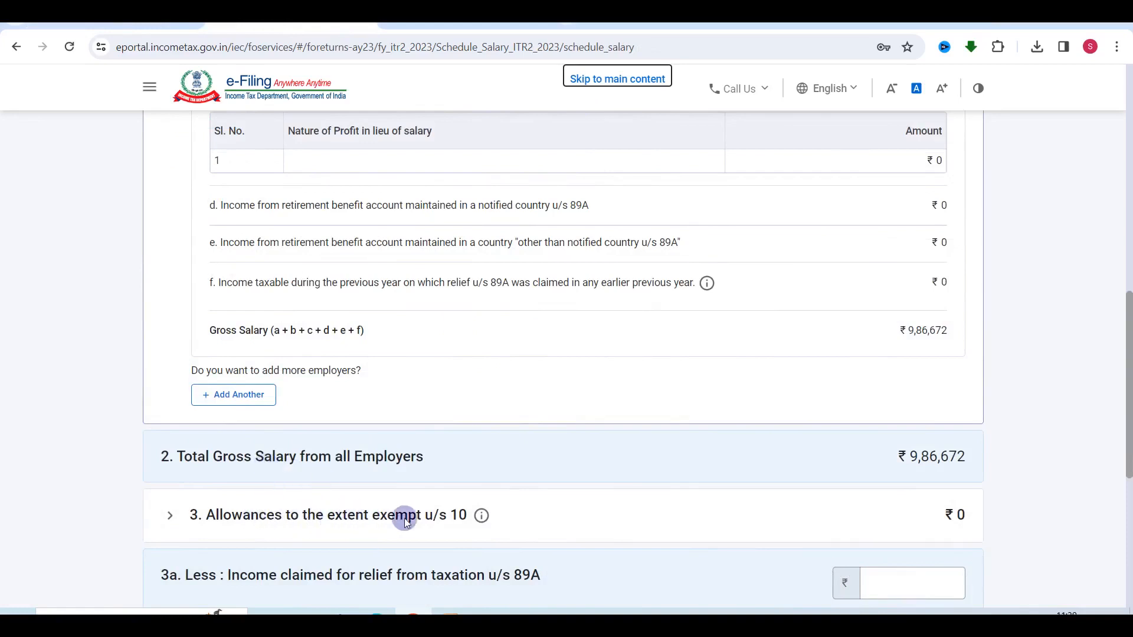
Enter the allowances exempt u/s 10 as Sec 10(14)(i) 47,800, Sec 10(14)(ii) 76,241 and Sec 10(13A) House Rent Allowance 42,776, saving each.
left_click(456, 519)
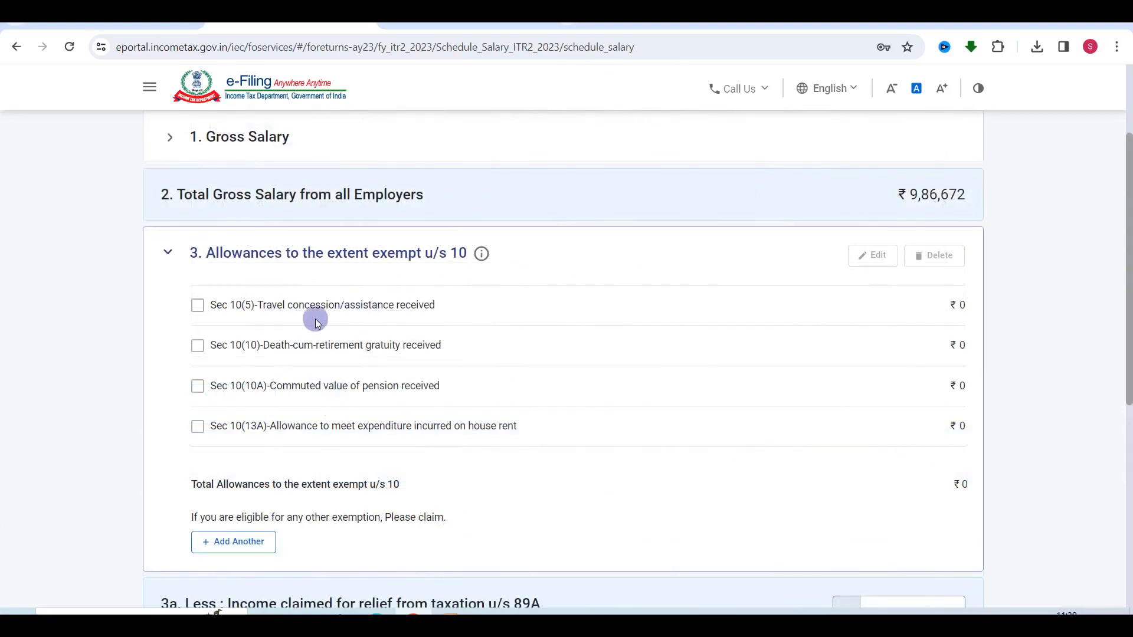
left_click(197, 305)
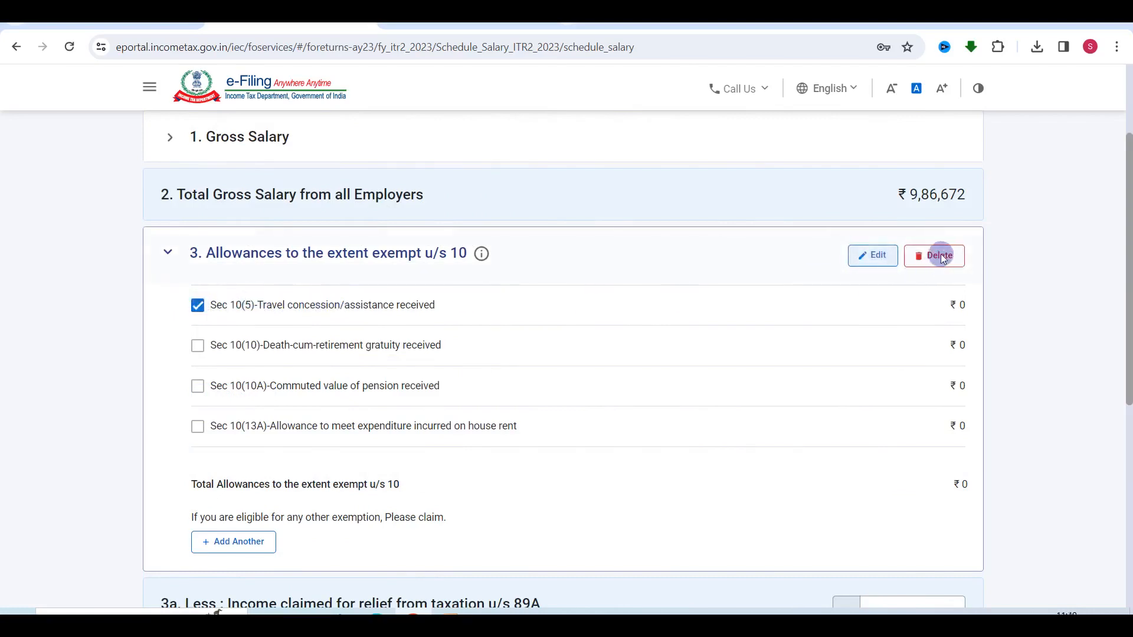
left_click(876, 256)
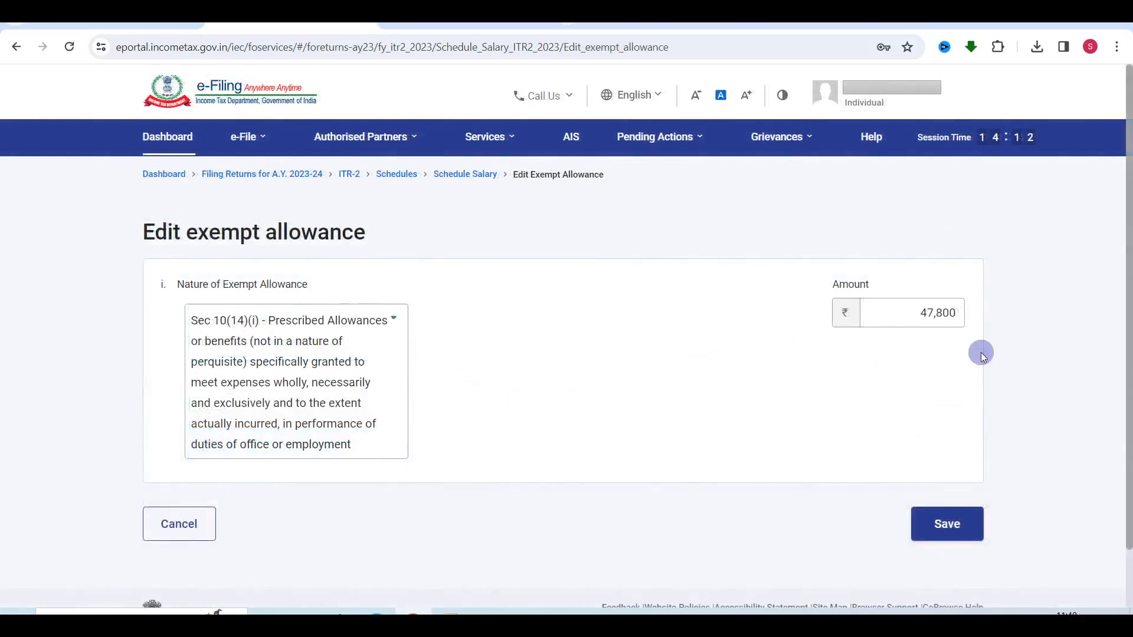
left_click(944, 525)
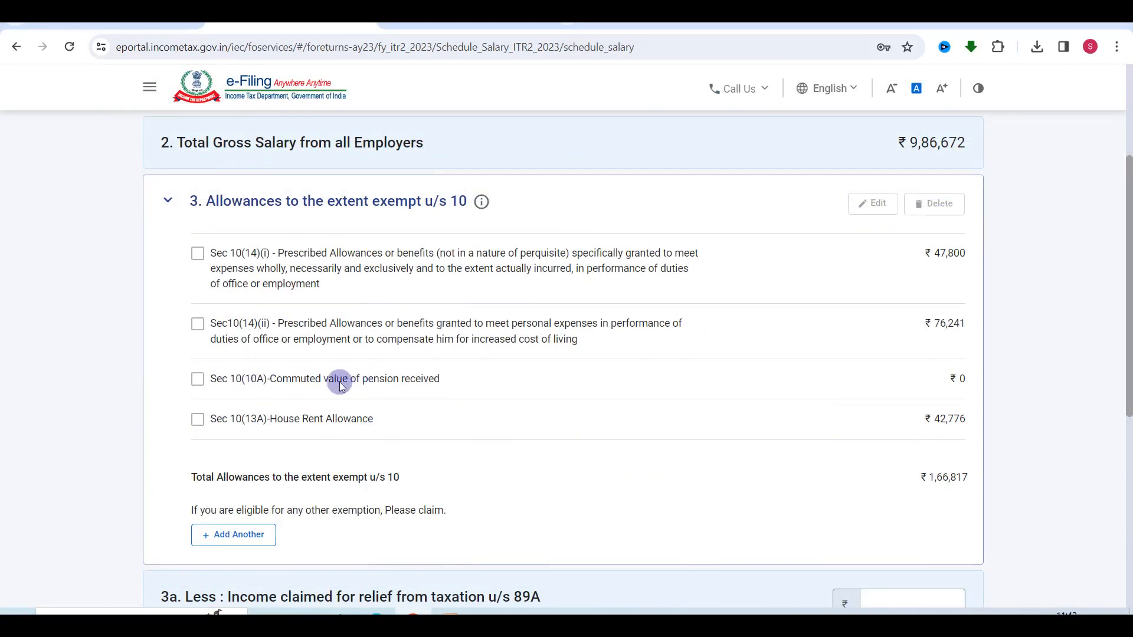
Delete the Sec 10(10A) commuted pension row from the exempt allowances and confirm Schedule Salary.
left_click(198, 379)
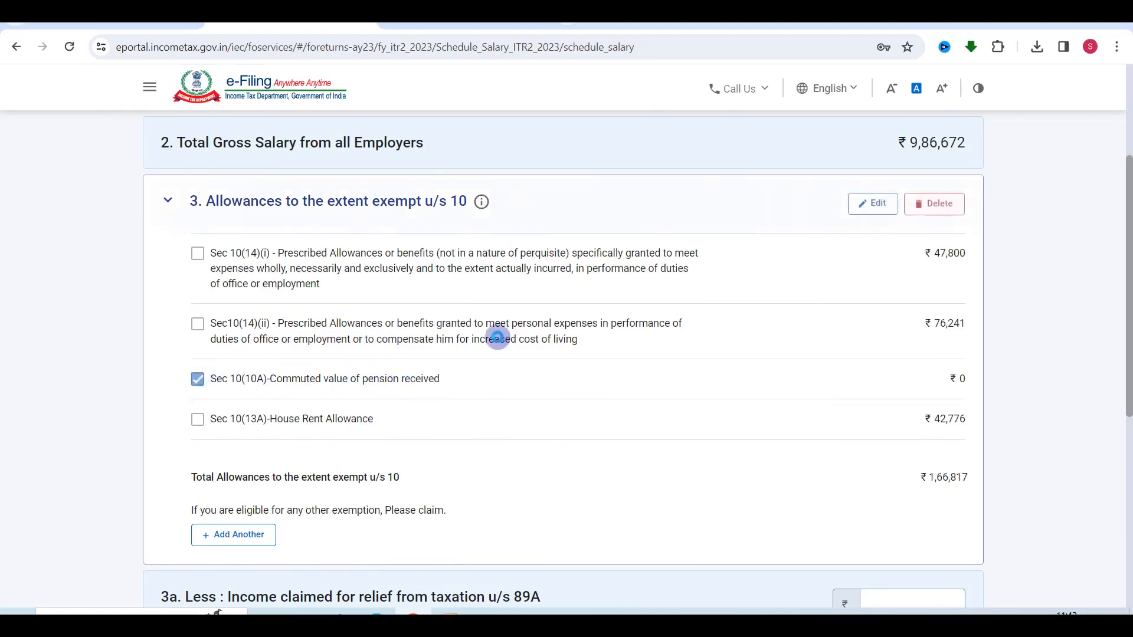
left_click(925, 211)
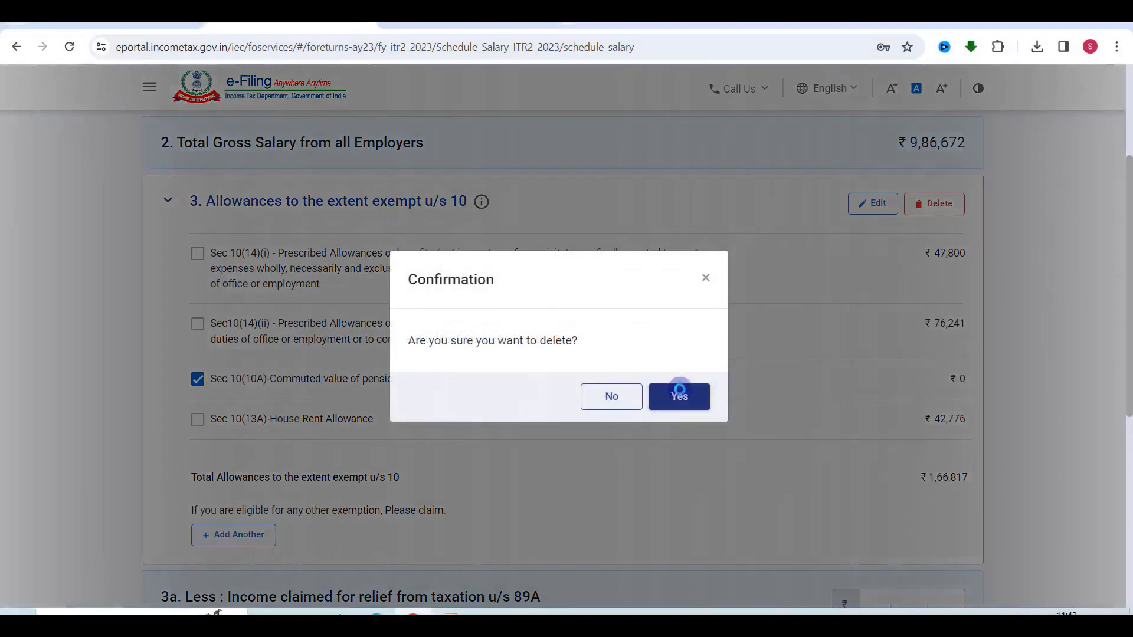
left_click(679, 394)
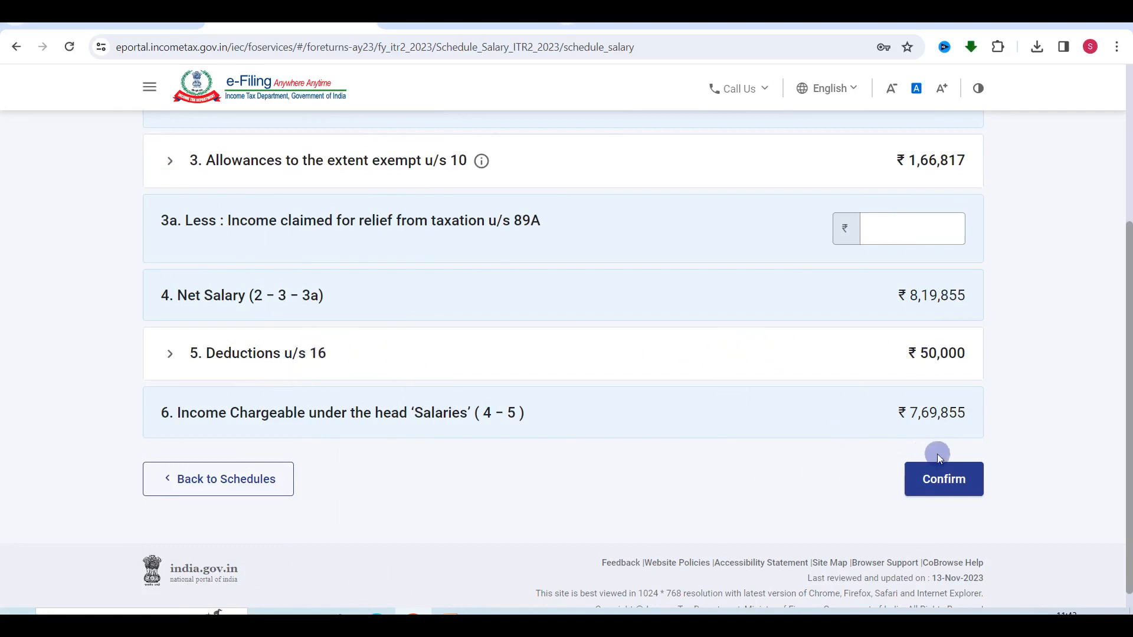
left_click(938, 477)
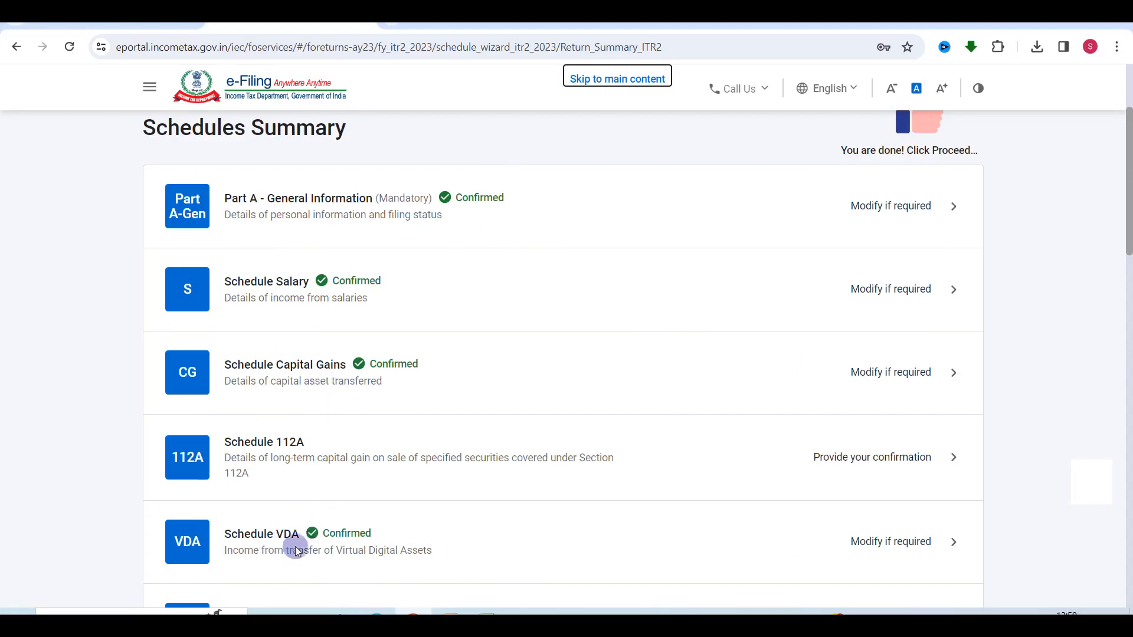
Add the virtual digital asset transfers to Schedule VDA, including 07-Feb-2023 to 07-Feb-2023 with cost 1,968 and consideration 2,064, and confirm the schedule.
left_click(410, 556)
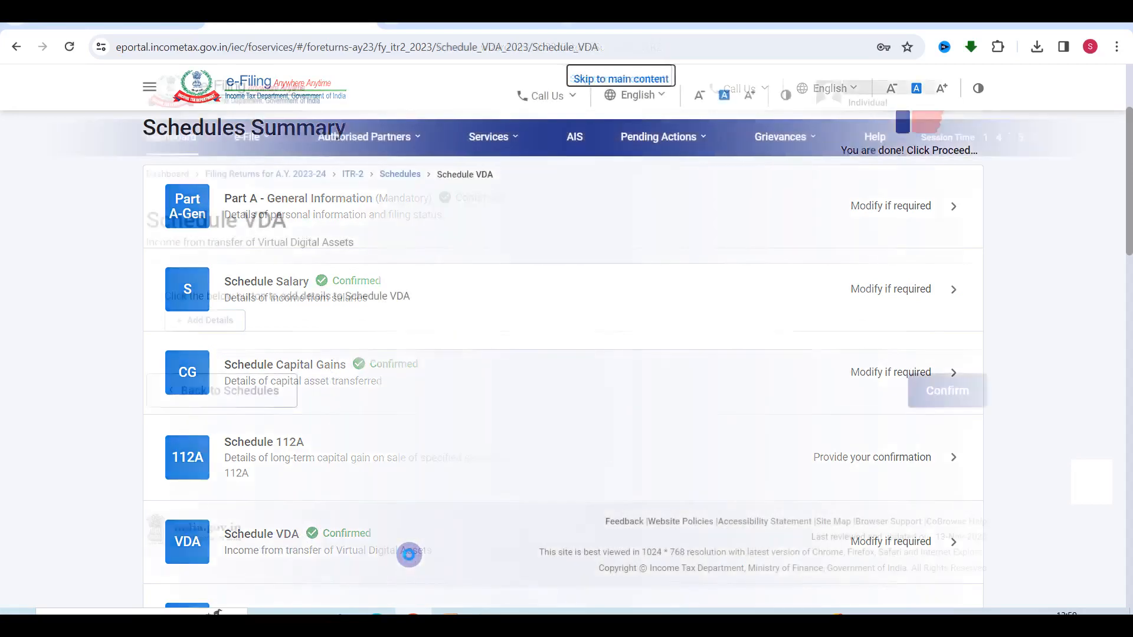
left_click(199, 322)
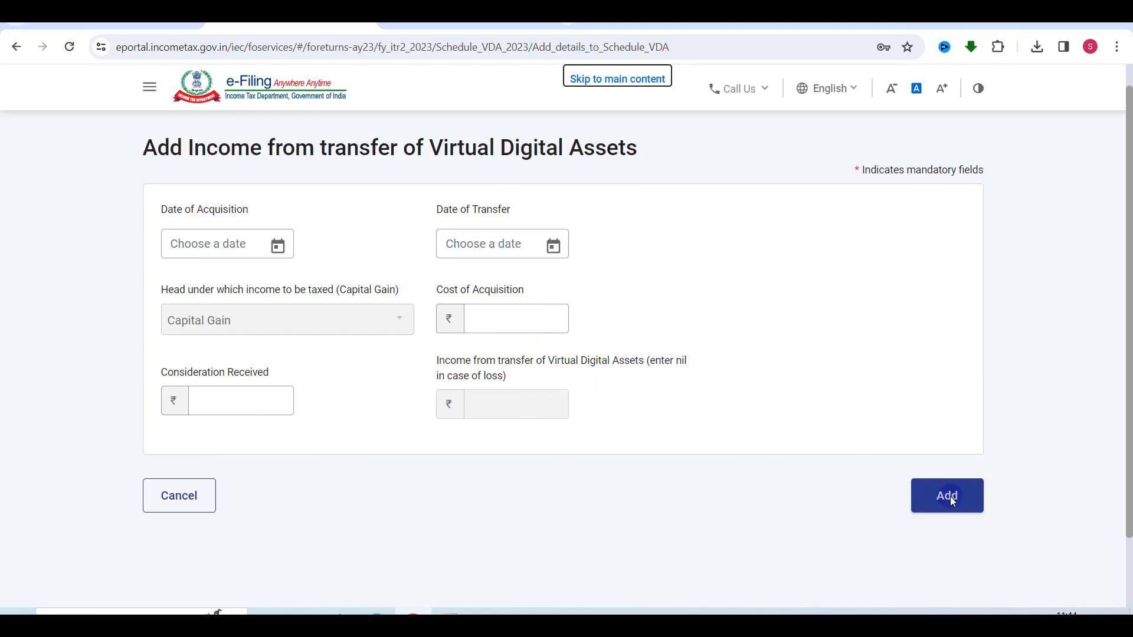
left_click(947, 497)
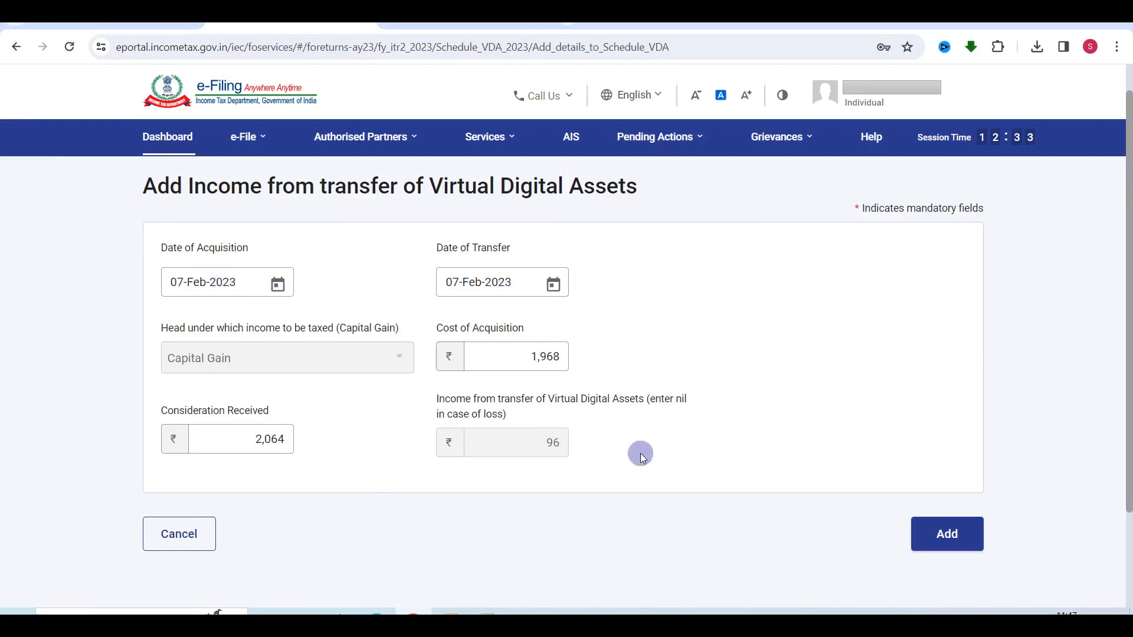
left_click(935, 534)
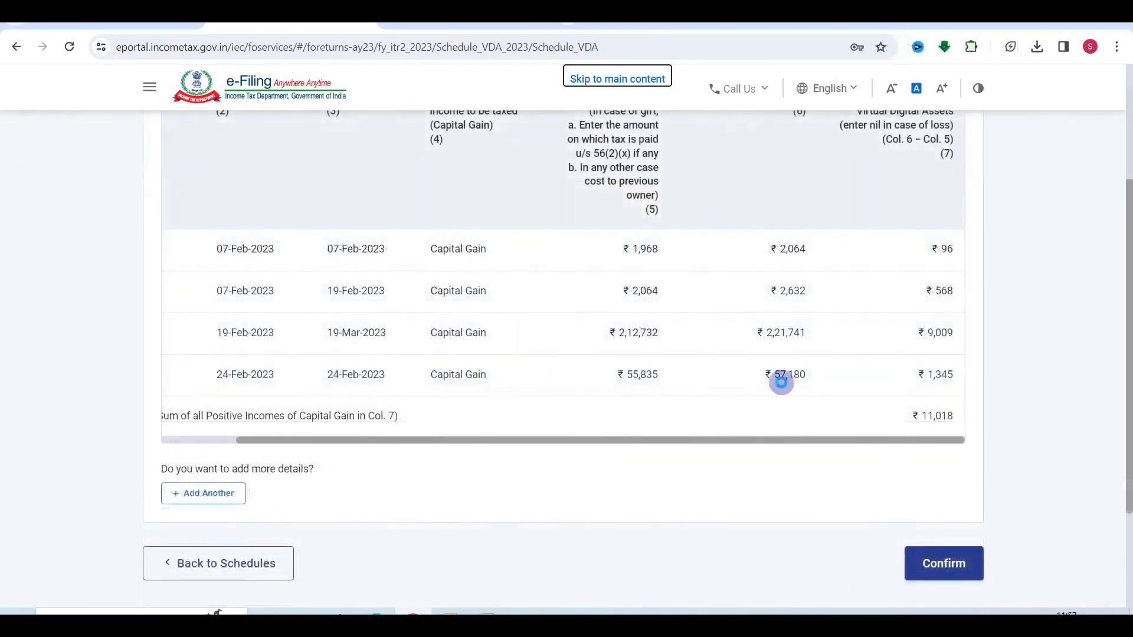
left_click(943, 563)
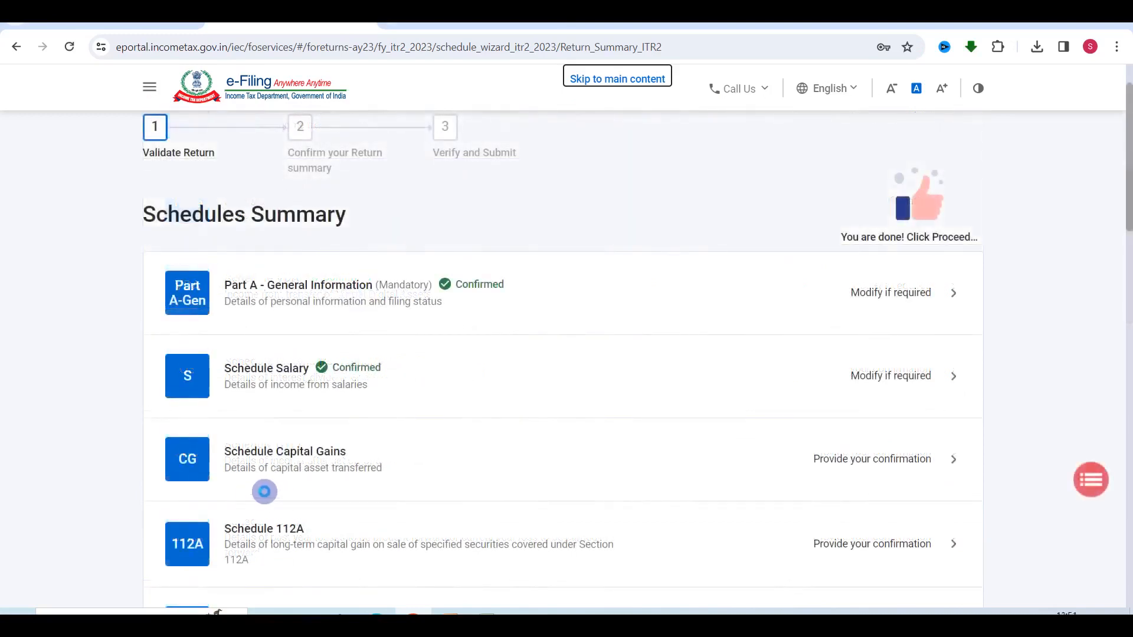
In Schedule Capital Gains, continue with assets other than those listed, add virtual digital asset gain accruals of 1,164 and 9,854, and confirm.
left_click(307, 461)
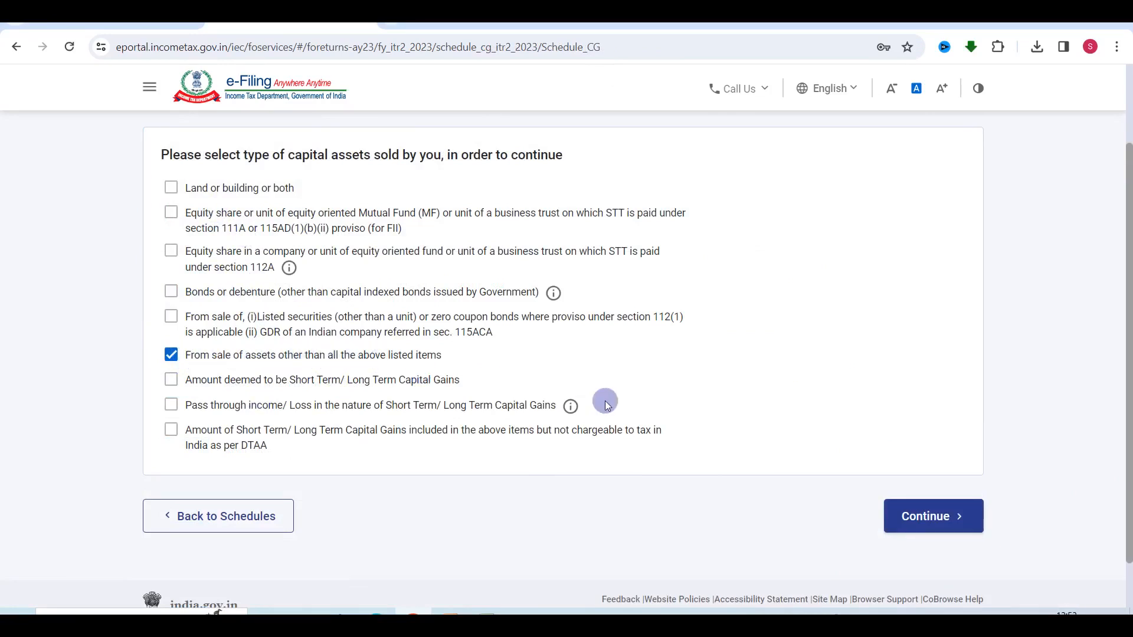
left_click(917, 516)
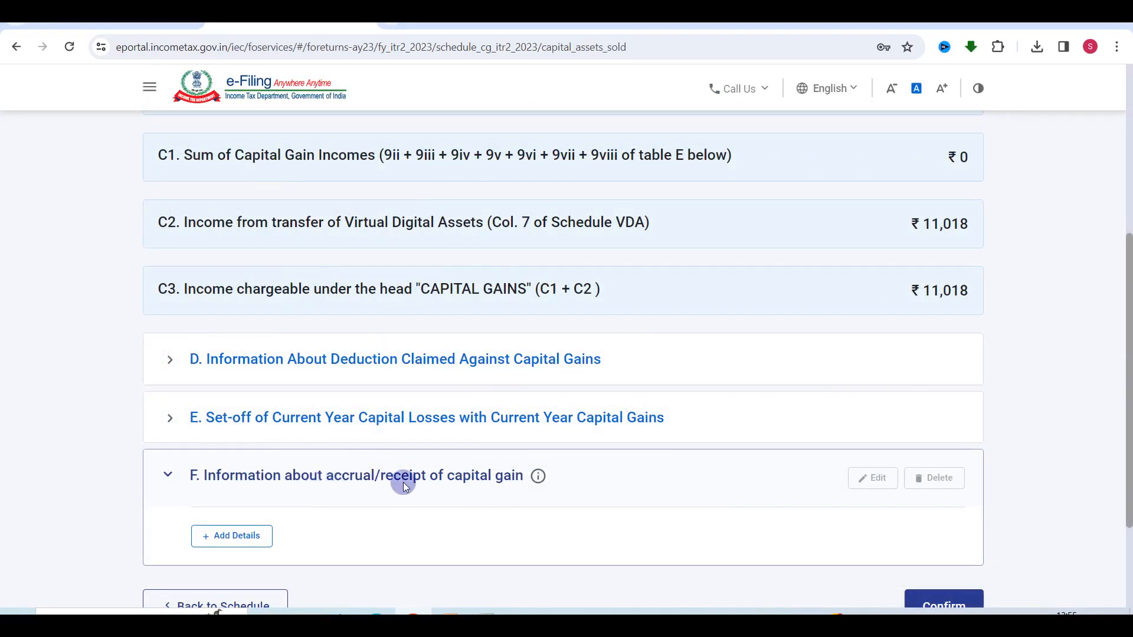
left_click(216, 536)
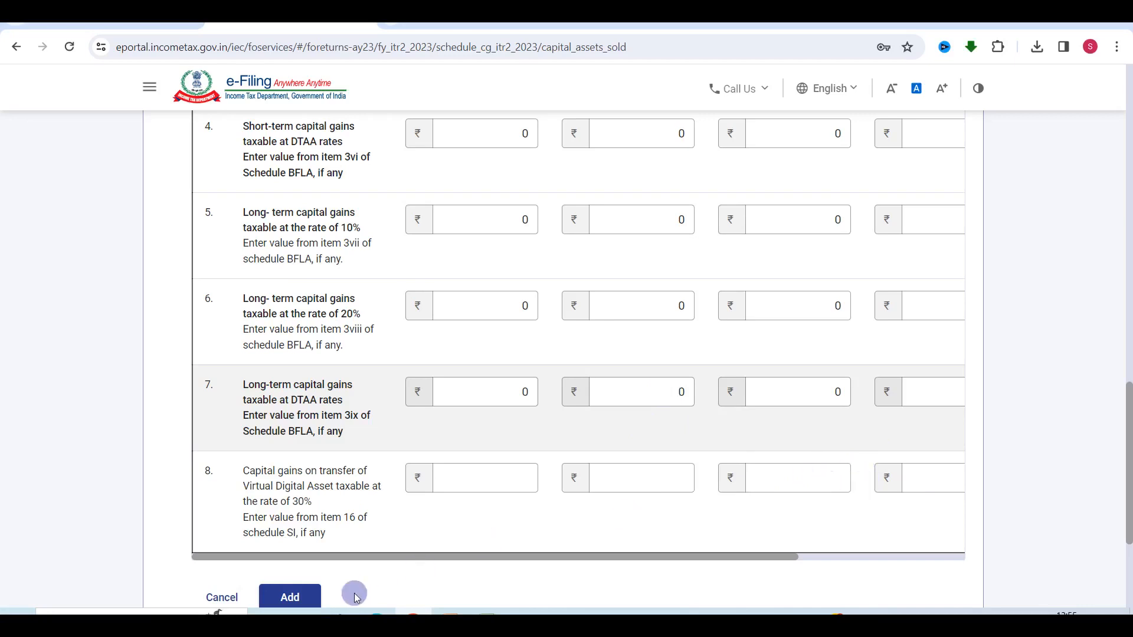
left_click(294, 599)
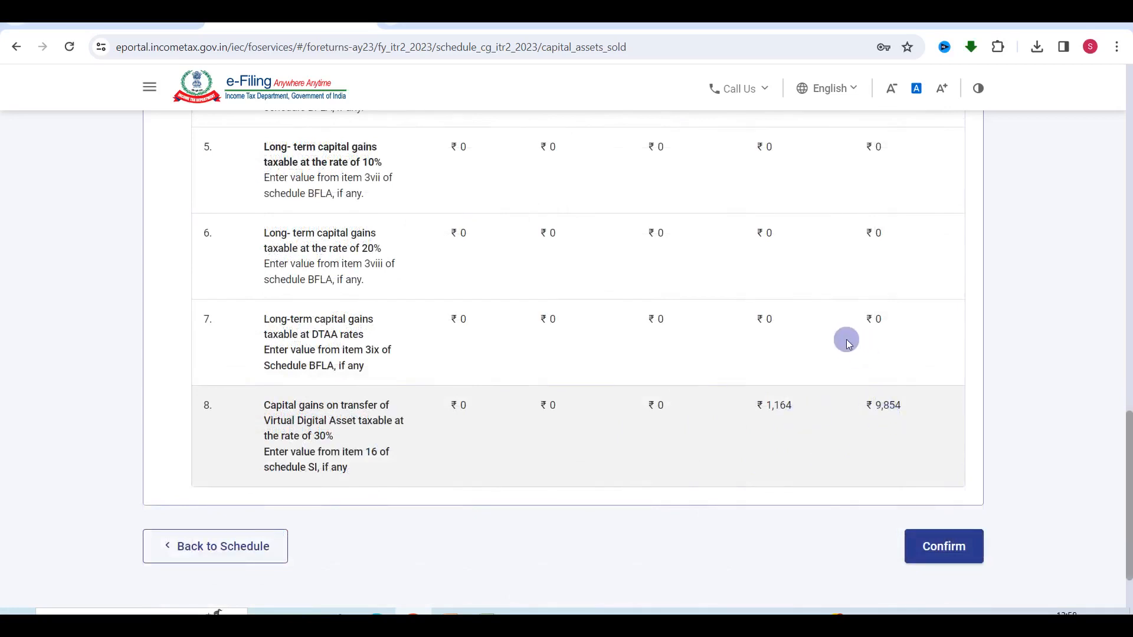
left_click(939, 553)
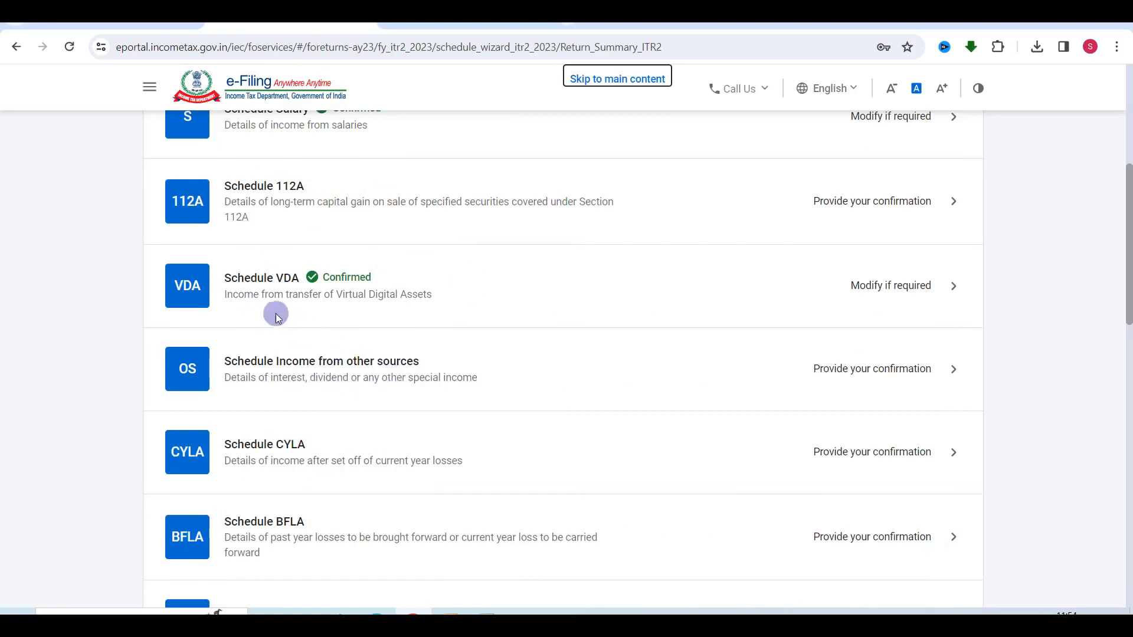
Check the gross interest details in Schedule Income from other sources and confirm the schedule.
left_click(391, 380)
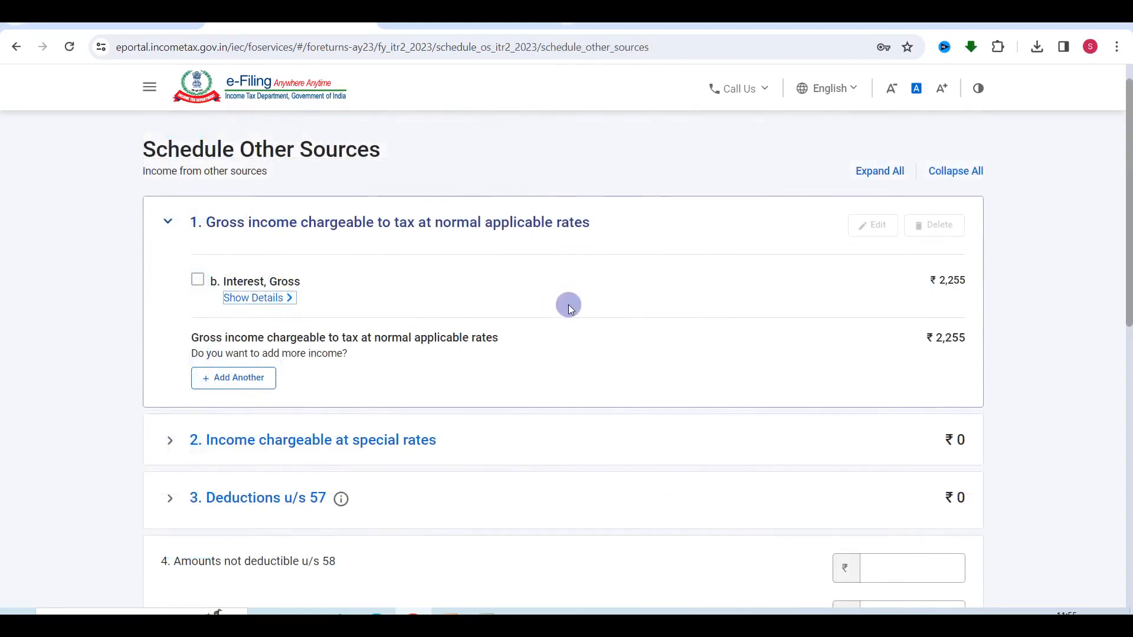
left_click(250, 299)
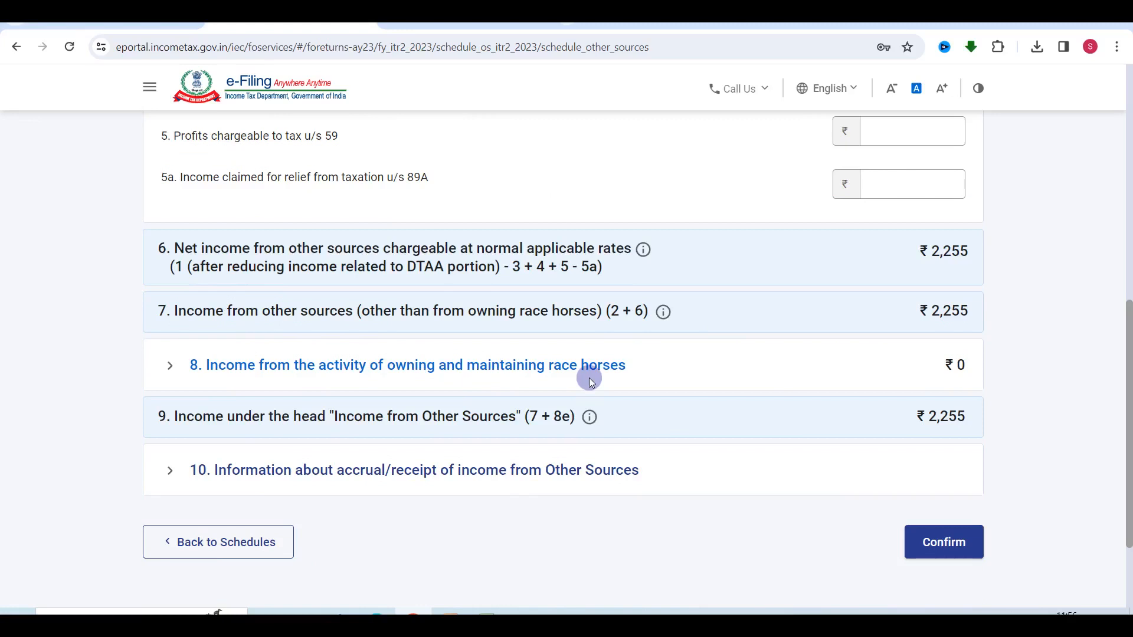
left_click(938, 546)
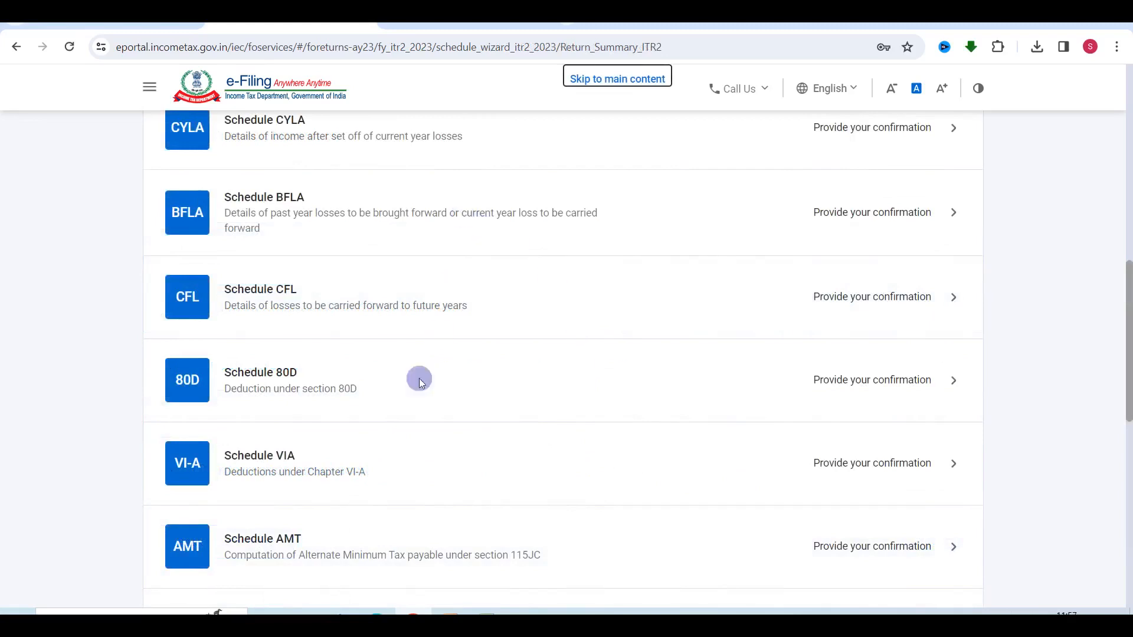
In Schedule 80D, enter Preventive Health Checkup 5,000 and Medical Expenditure 41,590 for senior citizen parents, save, and confirm the schedule.
left_click(321, 388)
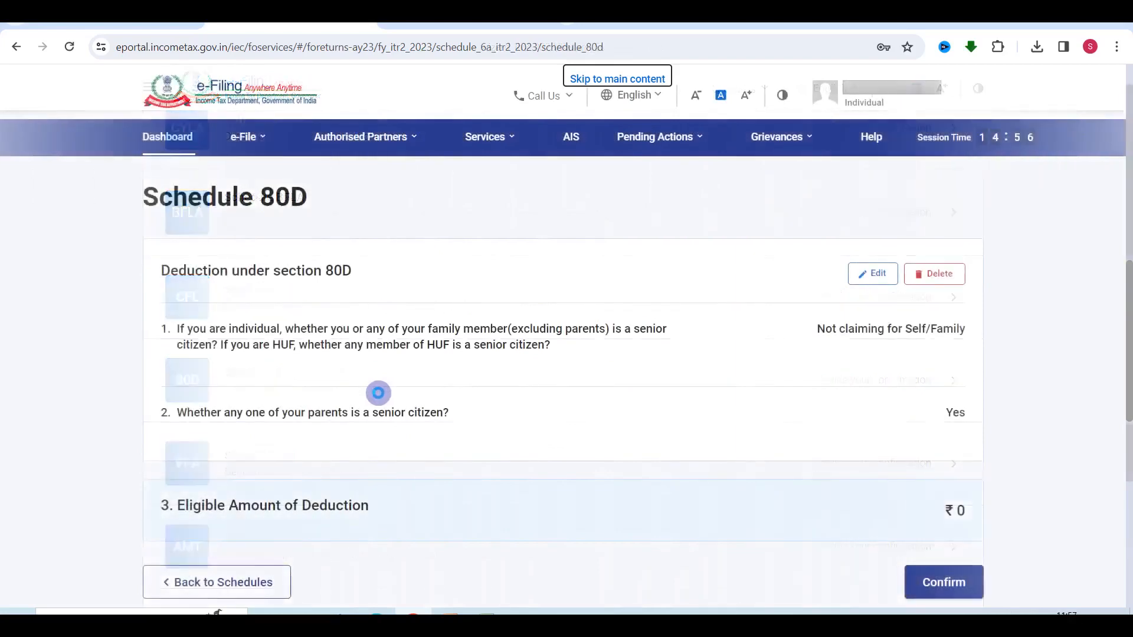
left_click(868, 285)
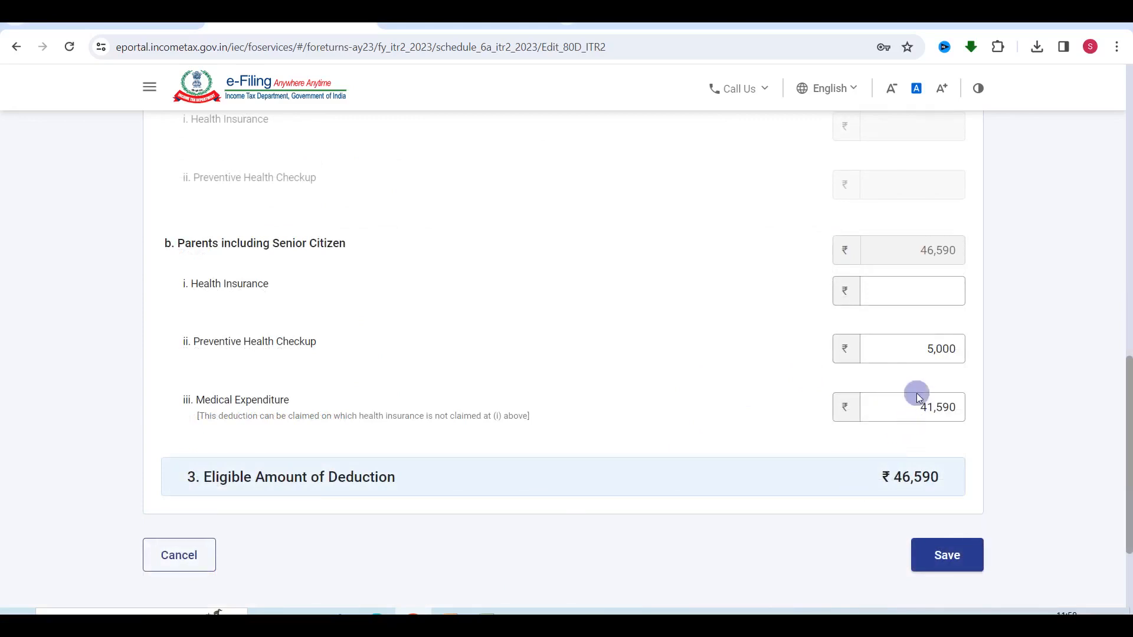
left_click(943, 565)
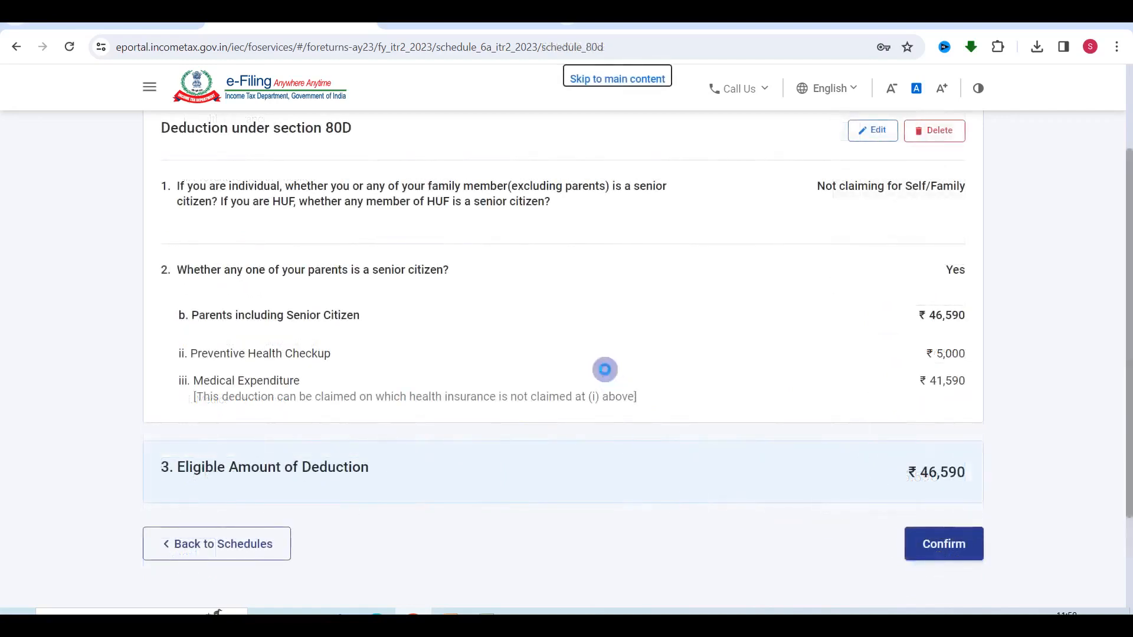
left_click(932, 544)
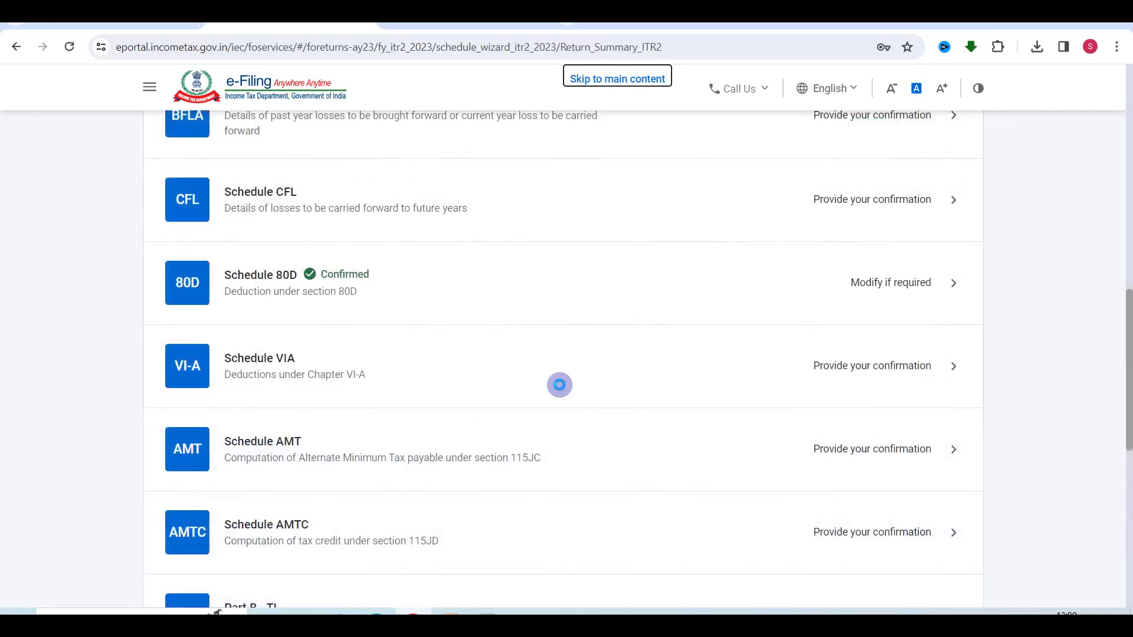
Set the section 80C deduction in Part B of Schedule VI-A to 96,529 and save it.
left_click(326, 373)
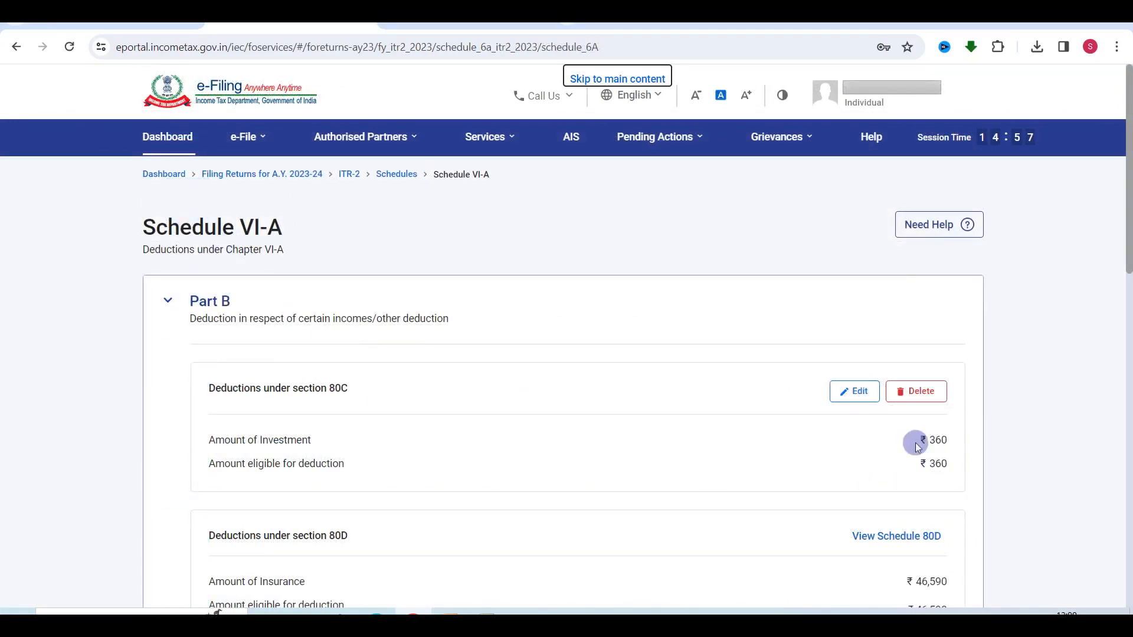
left_click(852, 393)
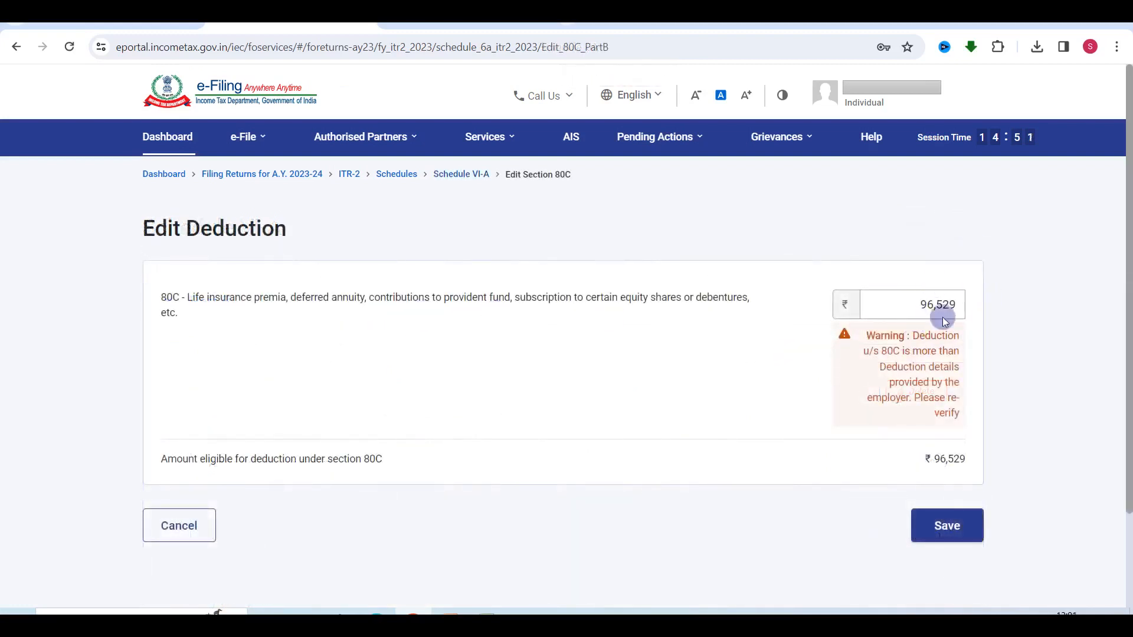
left_click(947, 525)
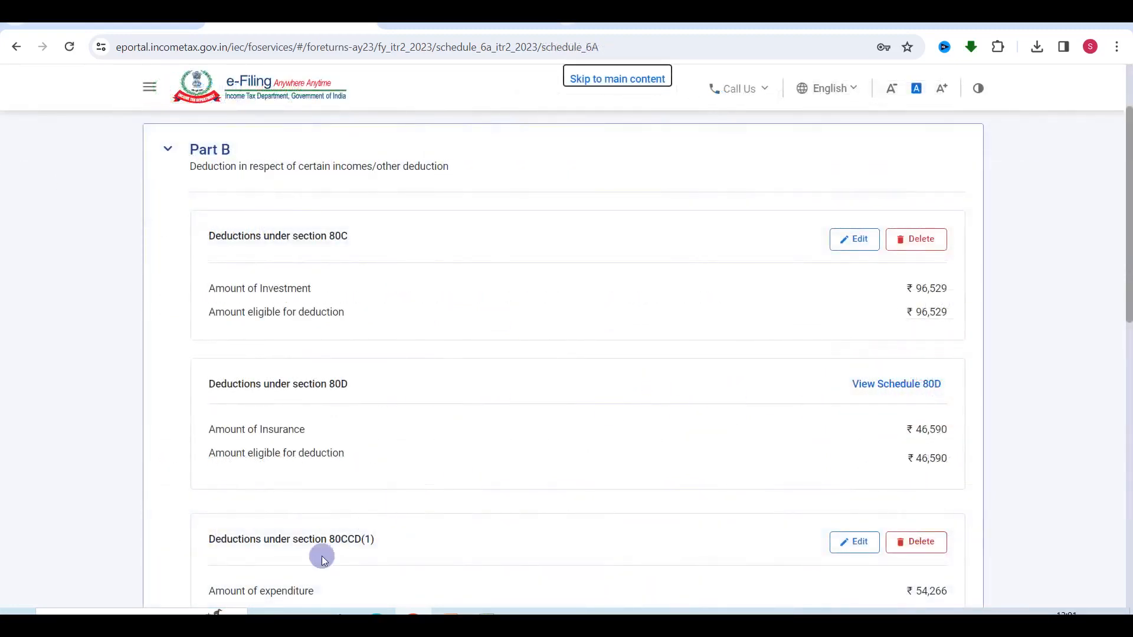
Enter 80TTA savings bank interest of 855 under Part C, CA and D, save it, and confirm Schedule VI-A.
scroll(675, 384, "down", 6)
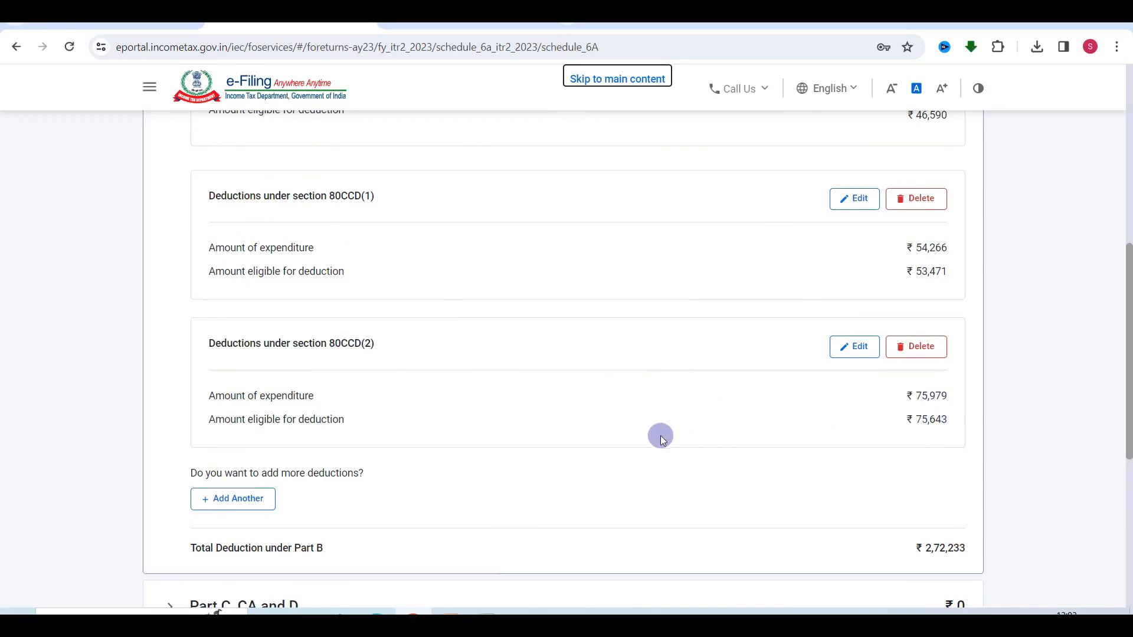
left_click(605, 435)
scroll(604, 436, "down", 5)
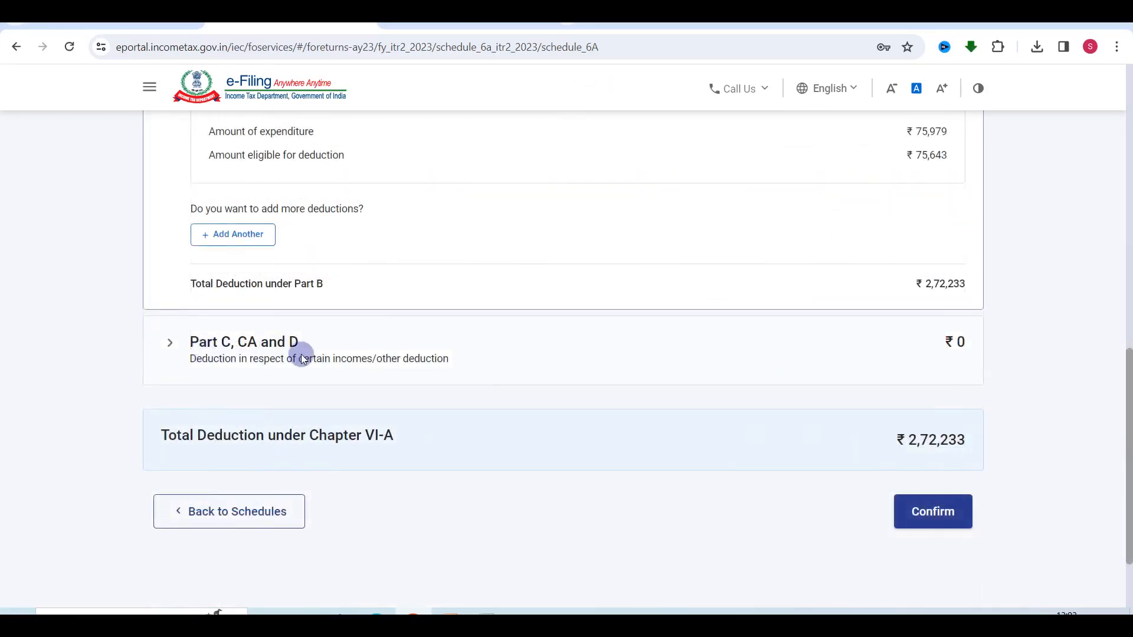
left_click(292, 352)
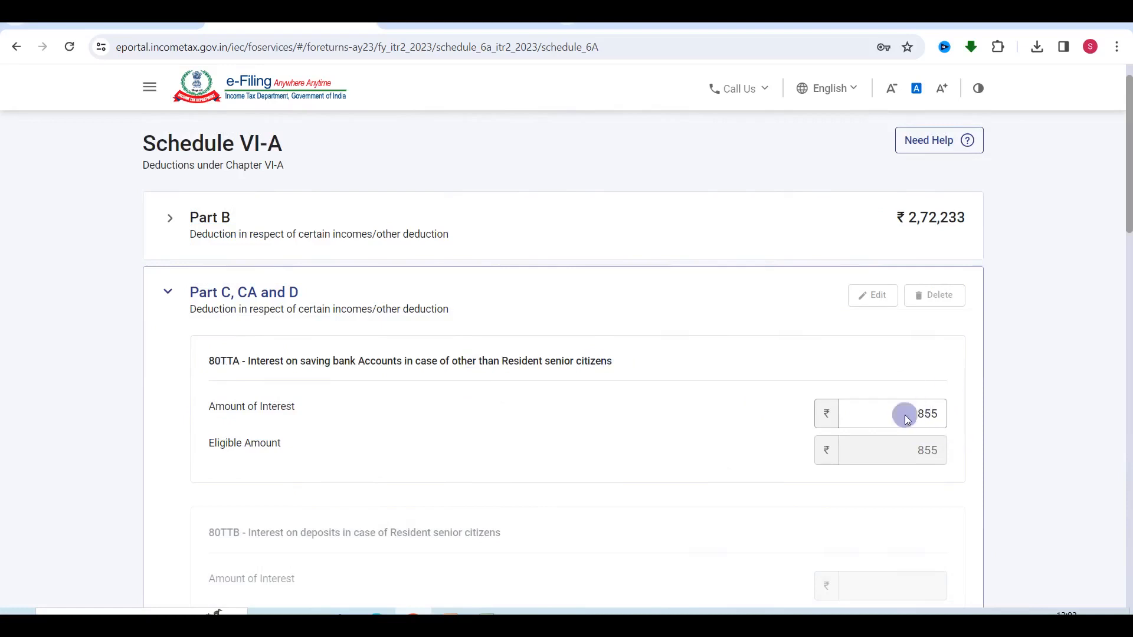
scroll(696, 445, "down", 15)
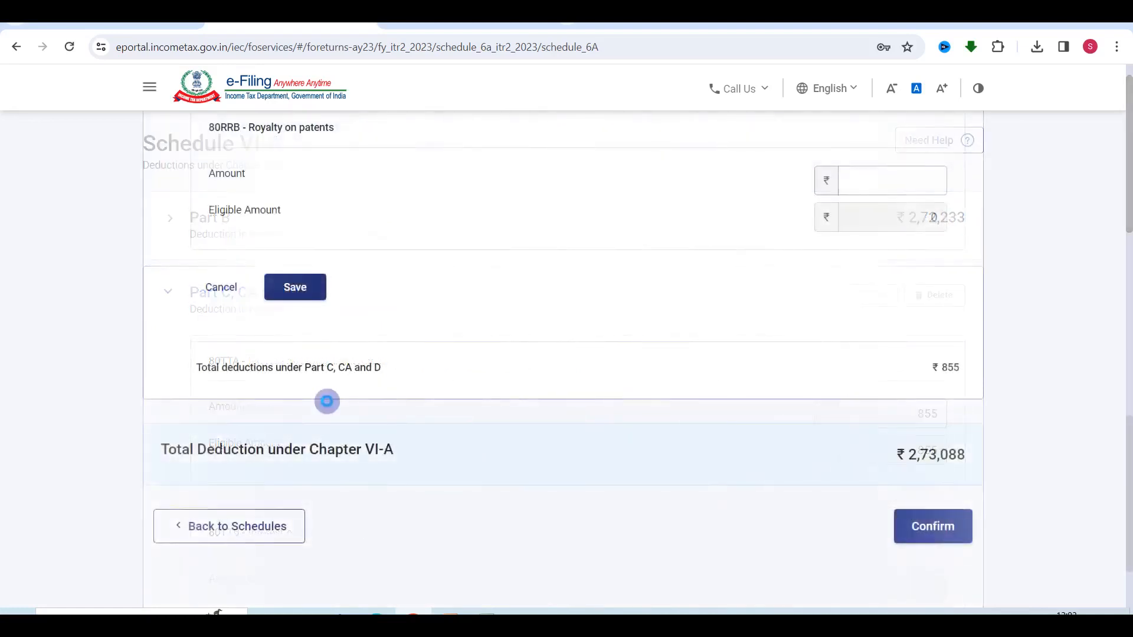
left_click(293, 290)
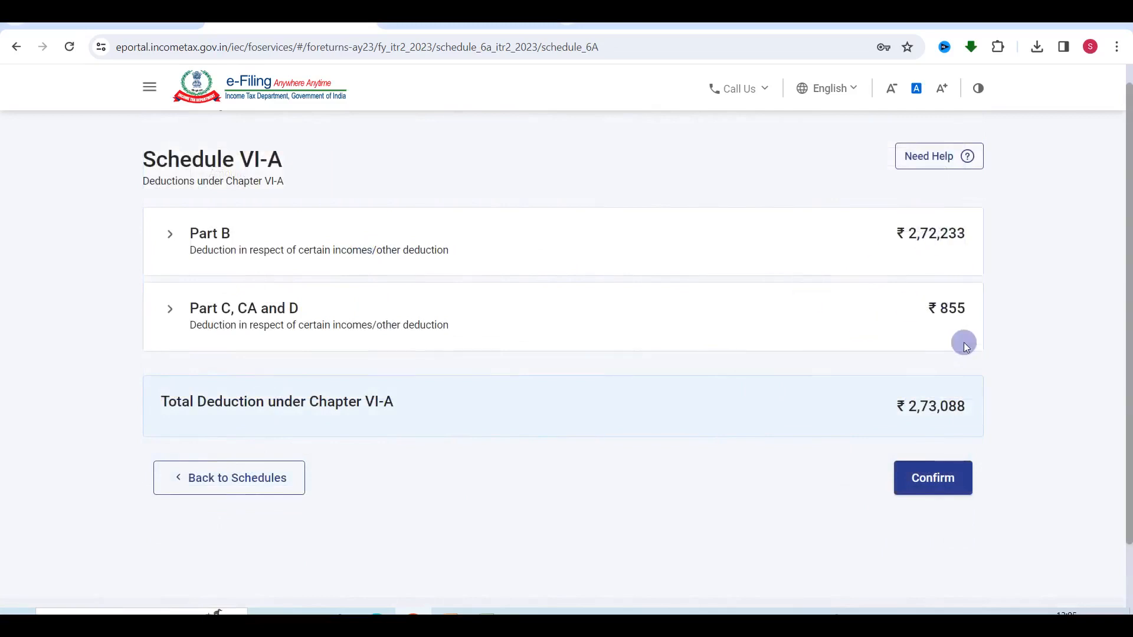
left_click(935, 480)
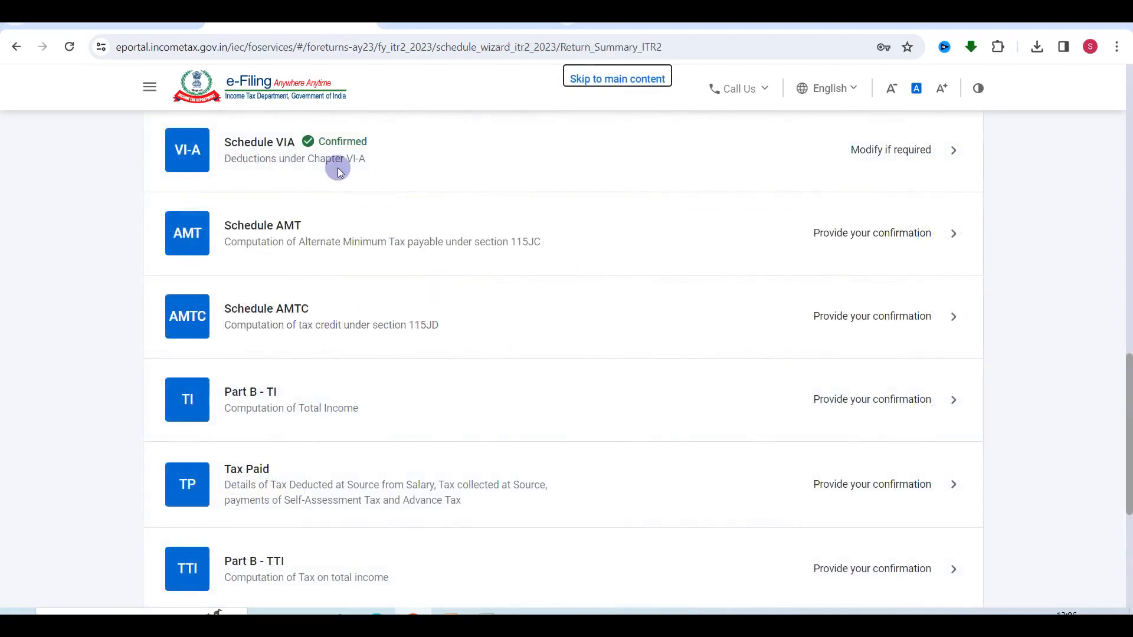
Confirm Part B - TI, and confirm the Tax Paid schedule after opening its TDS 2 deductor entry for editing.
left_click(296, 405)
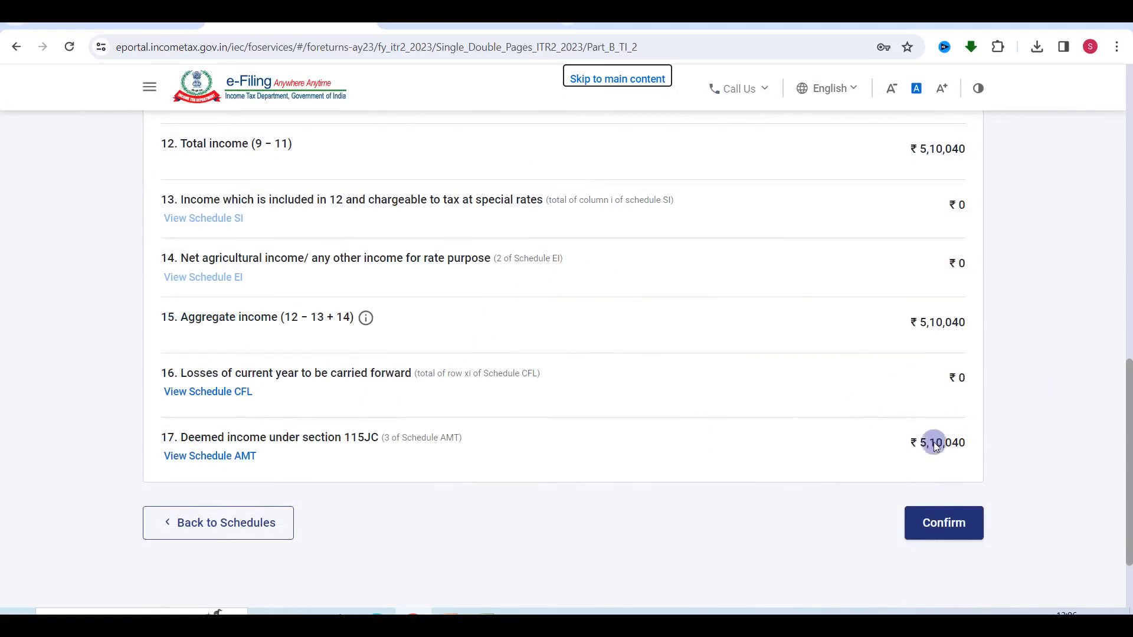
left_click(937, 522)
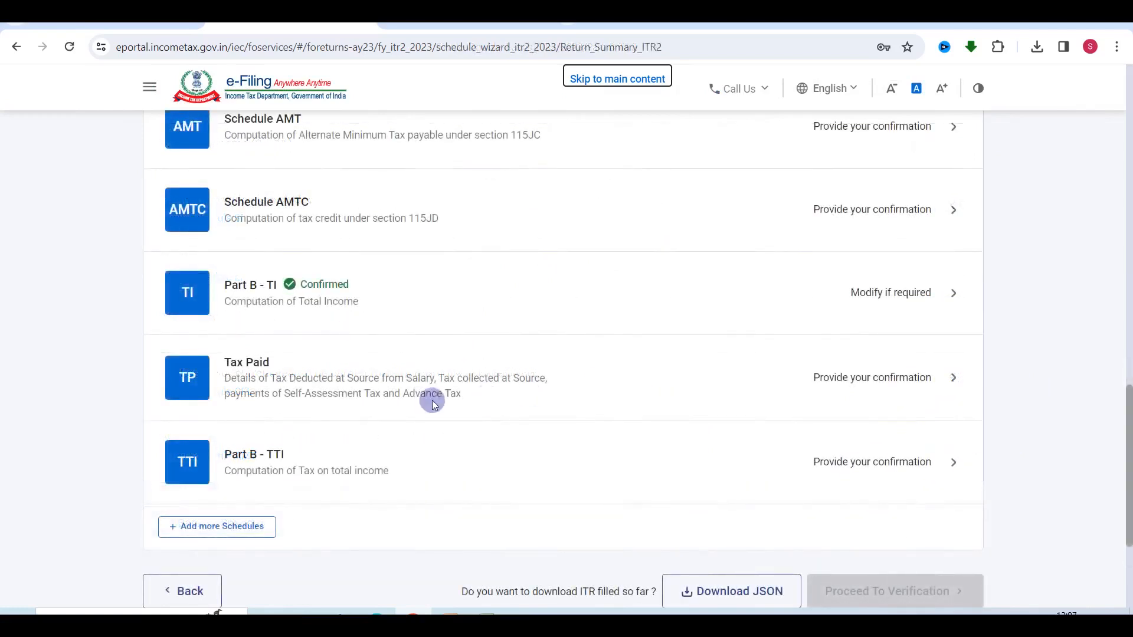
left_click(377, 378)
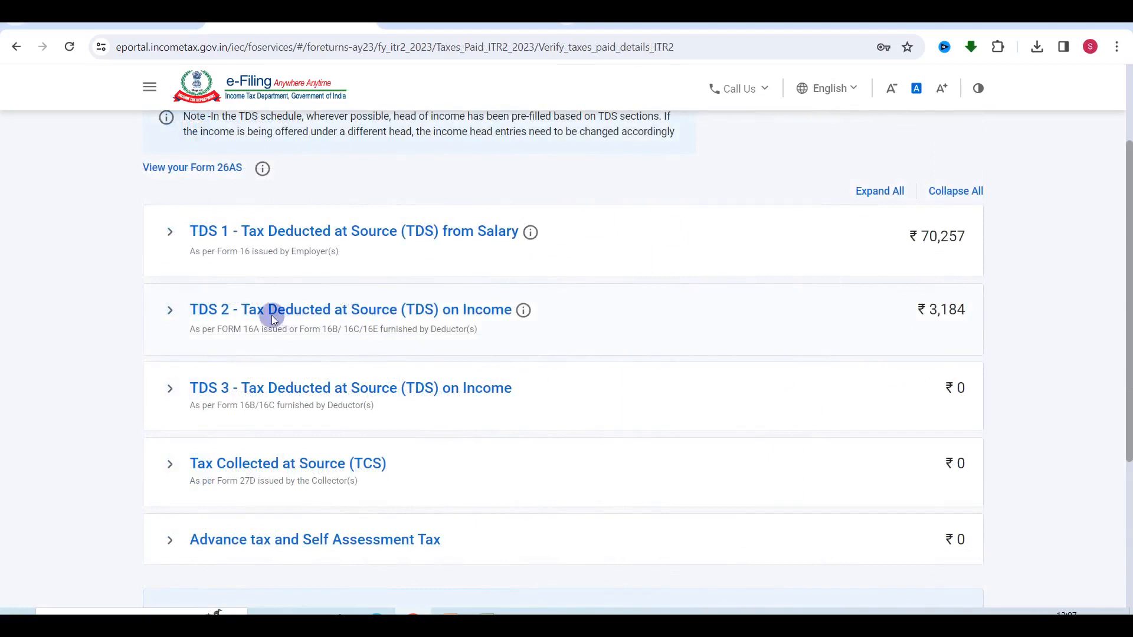
left_click(435, 308)
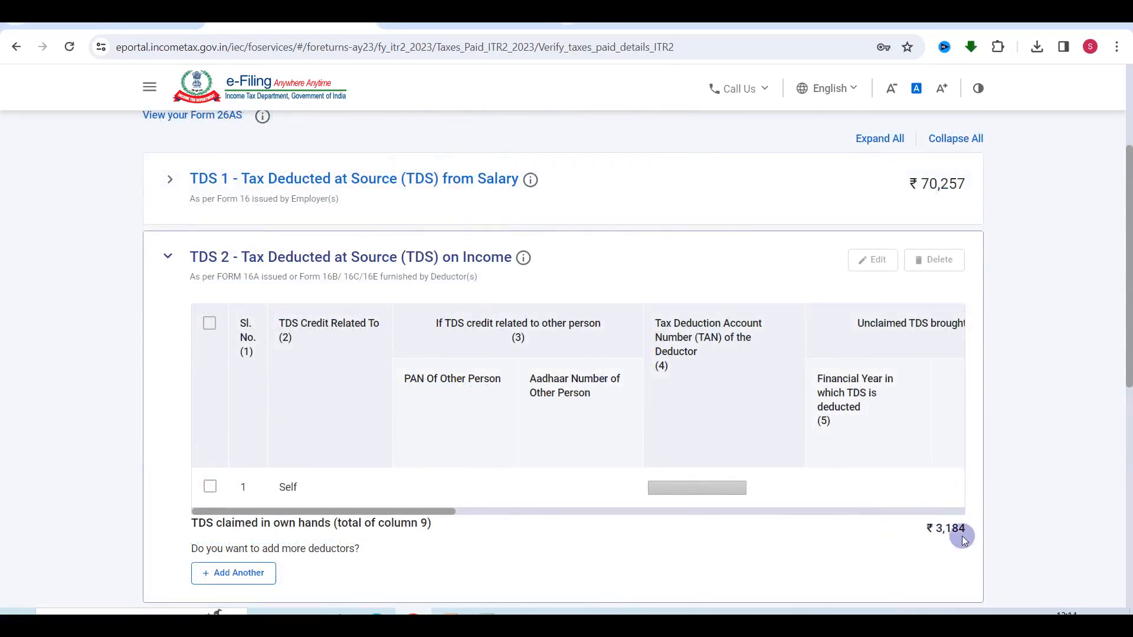
left_click(210, 486)
left_click(876, 259)
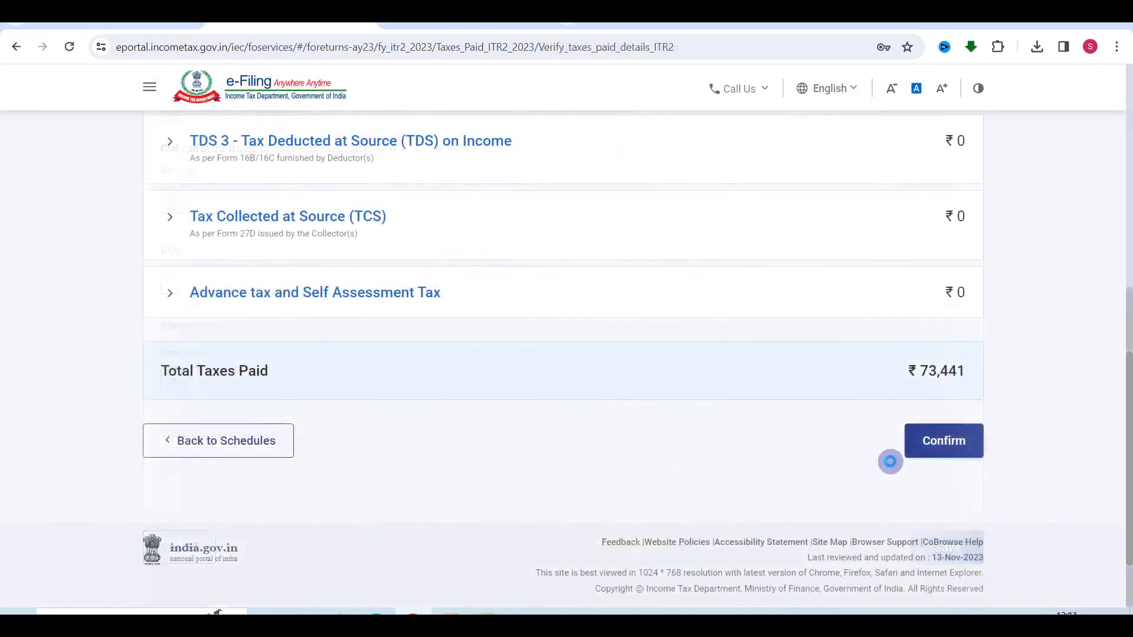
left_click(929, 446)
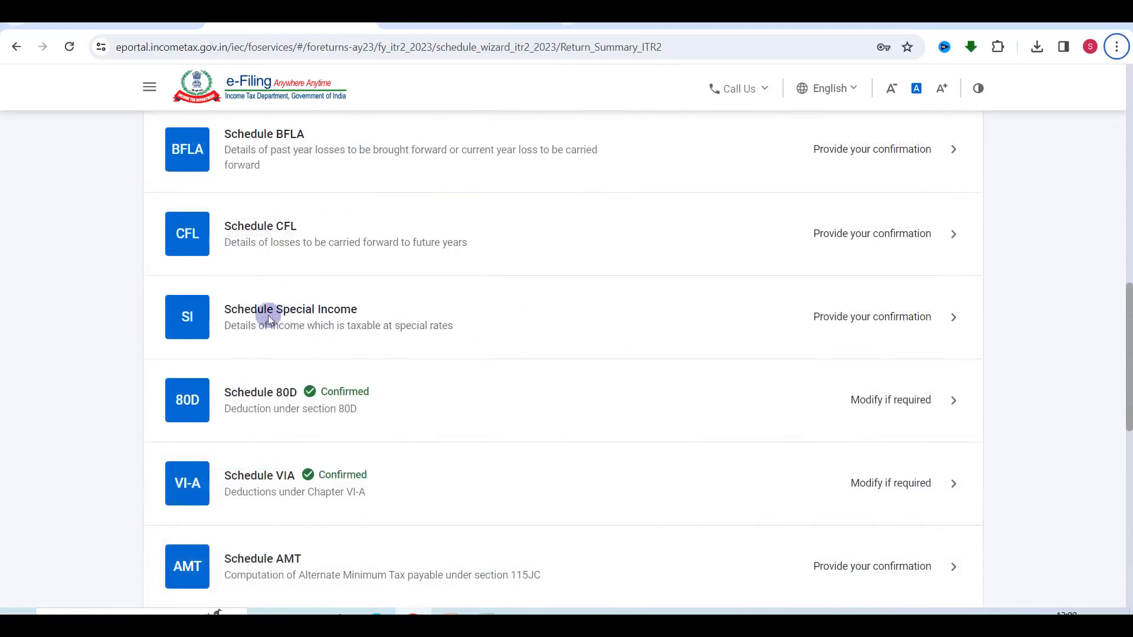
Confirm Schedule Special Income and expand the details of tax payable on total income in Part B - TTI.
left_click(413, 324)
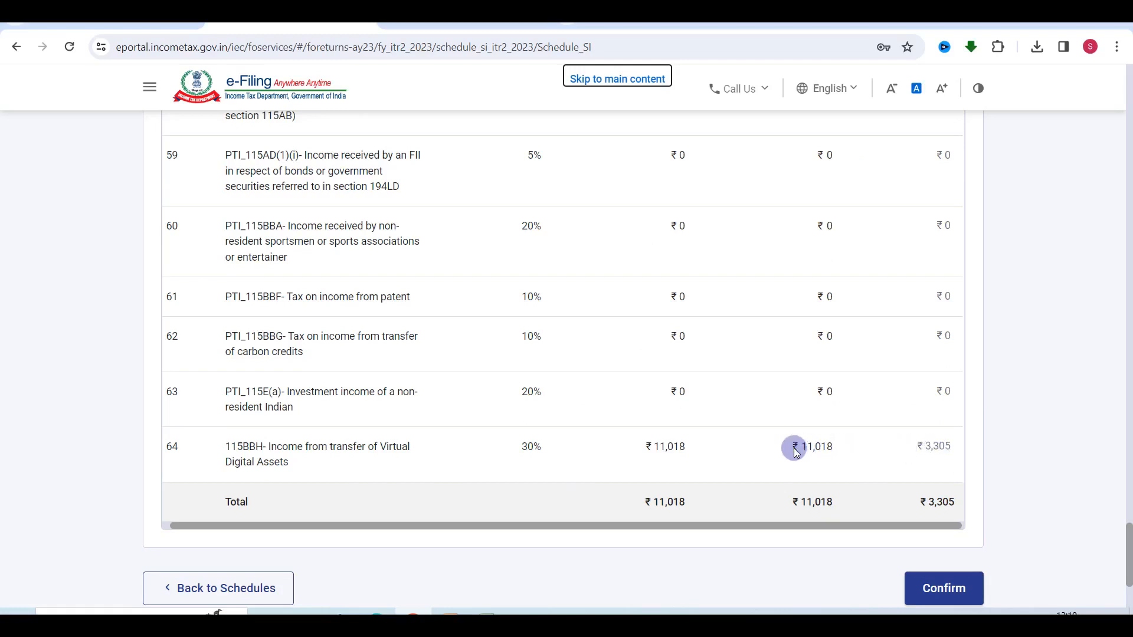
left_click(944, 594)
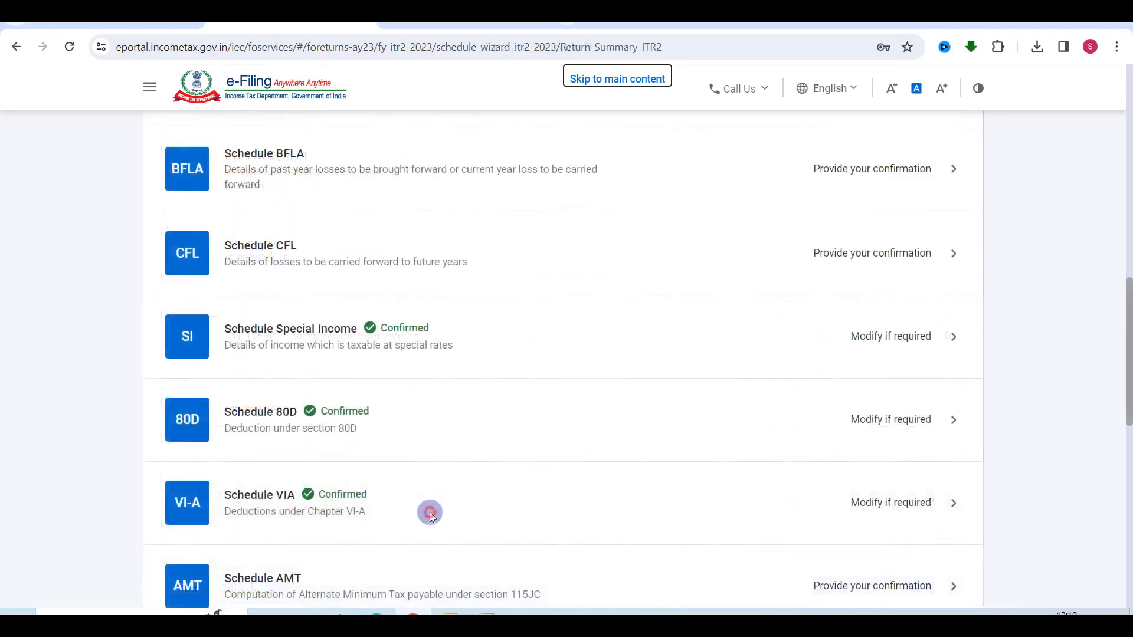
scroll(410, 425, "down", 7)
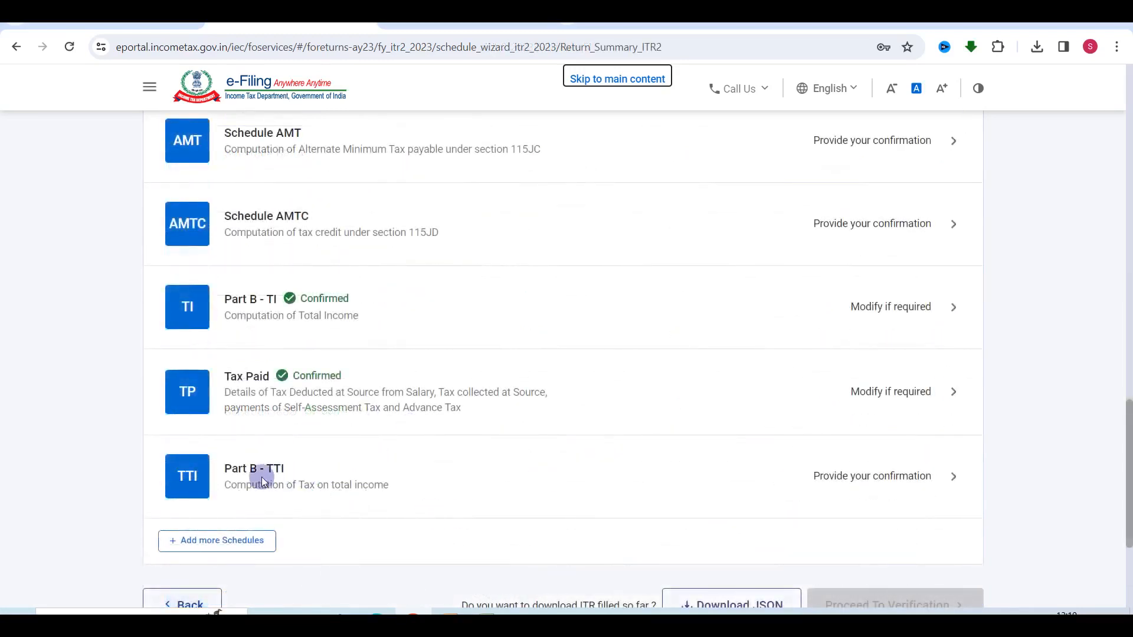
left_click(285, 480)
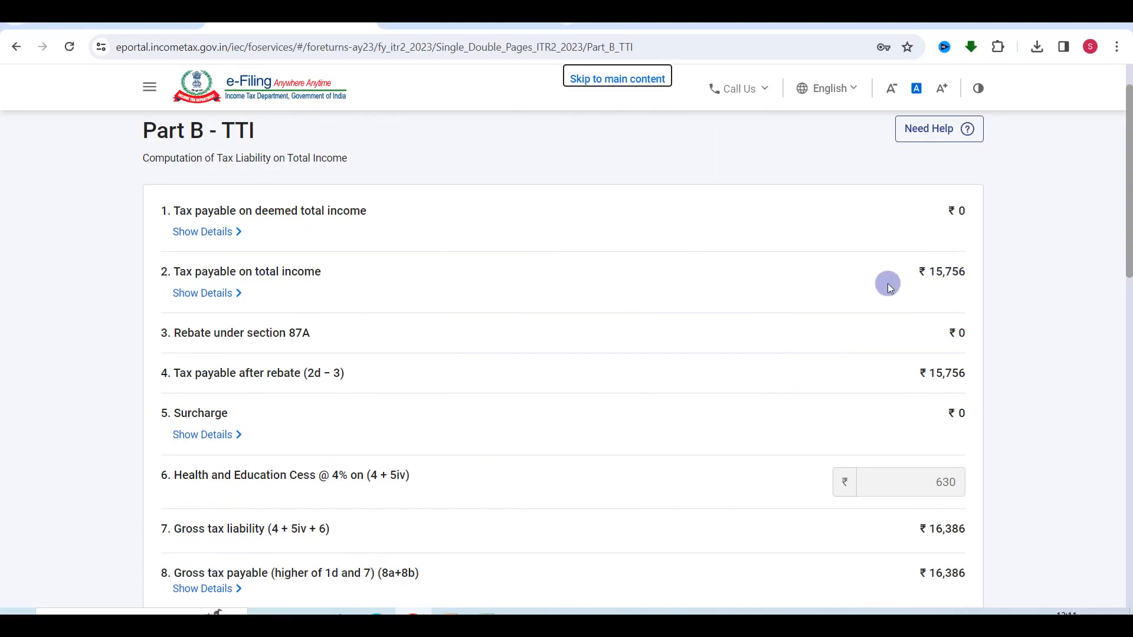
left_click(198, 294)
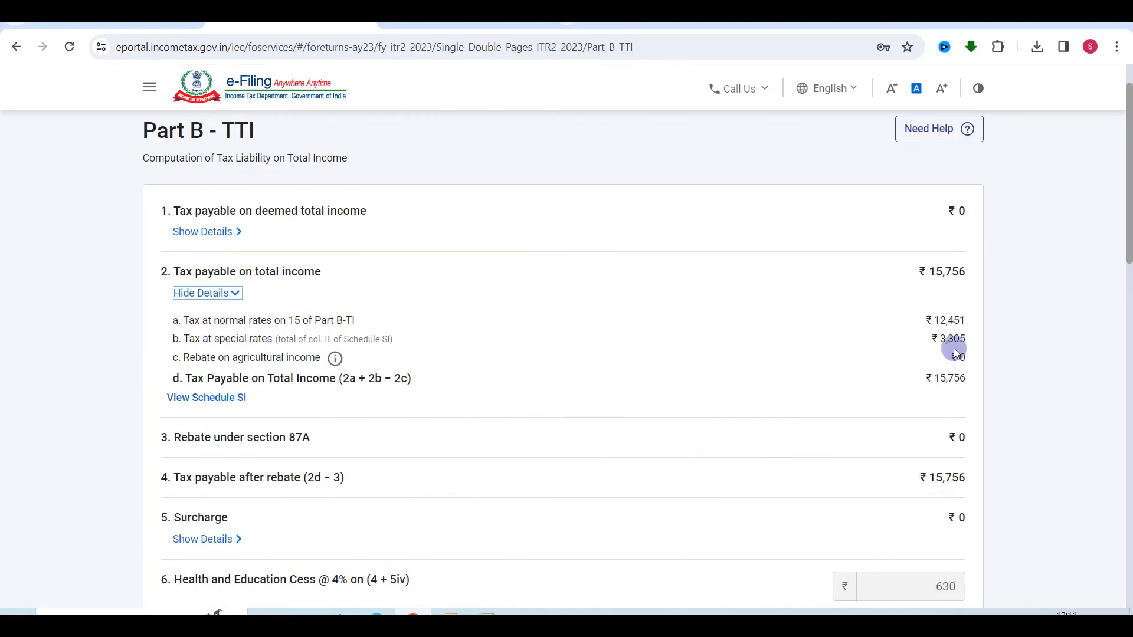
Take the completed ITR-2 return through preview and validation to the verification stage.
left_click(738, 385)
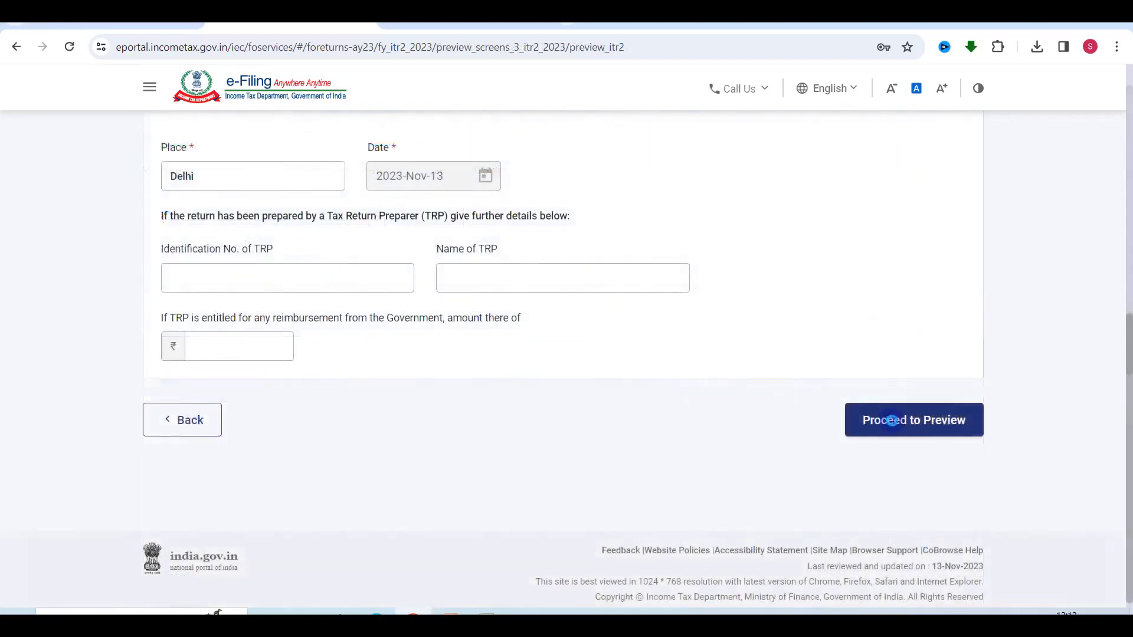
left_click(891, 420)
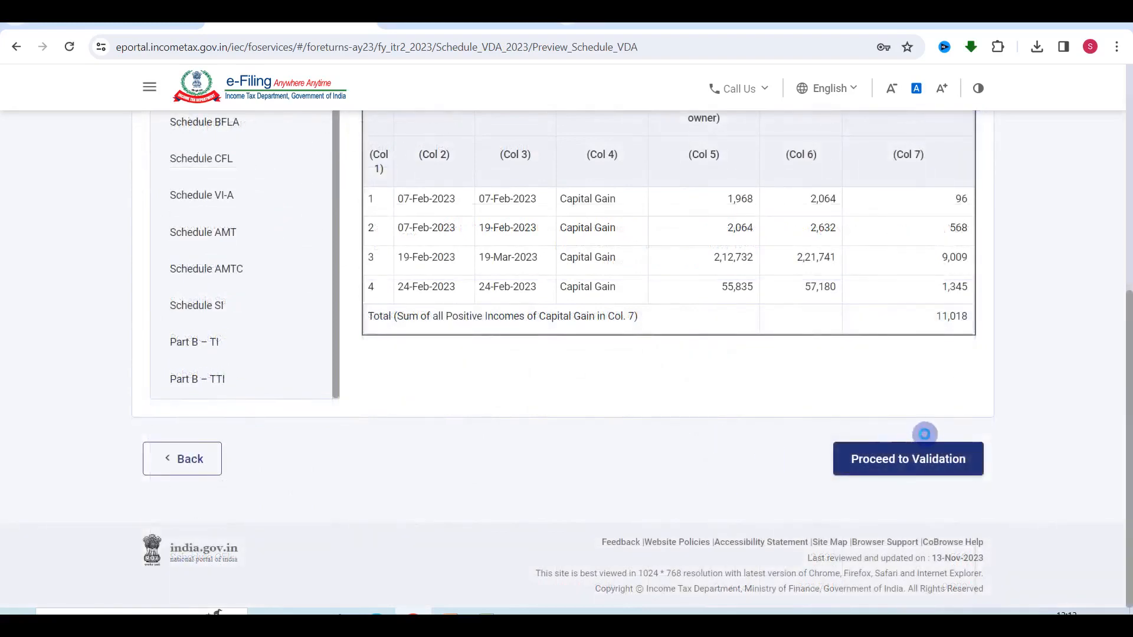
left_click(896, 459)
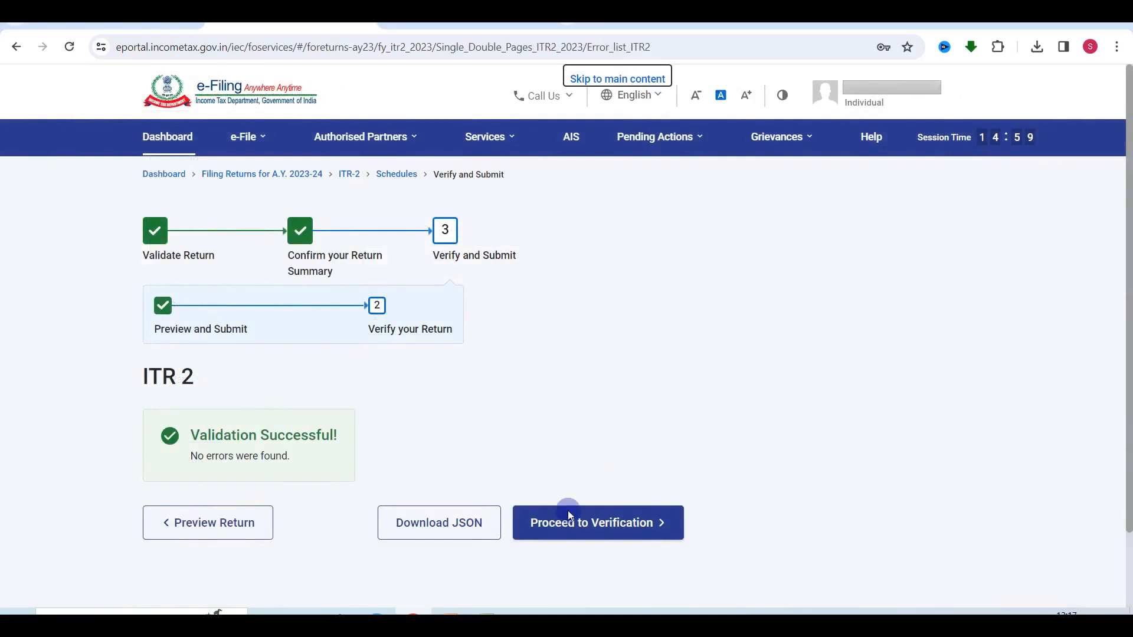
left_click(596, 531)
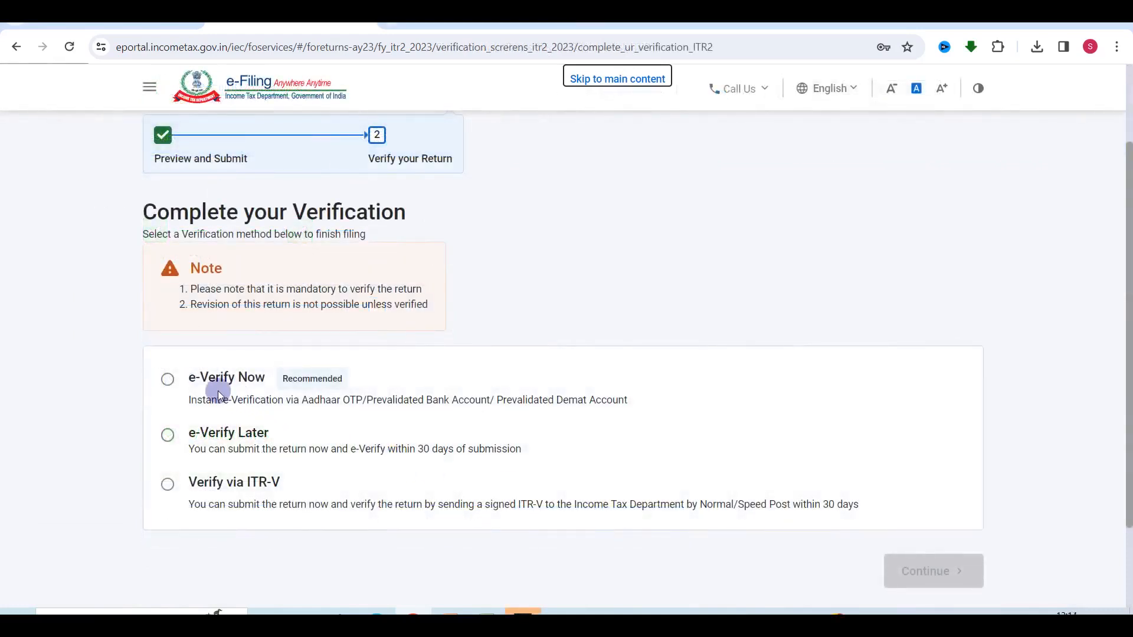
Submit the return with e-Verify Later as the verification method, accepting the 30-day e-verification notice.
left_click(168, 379)
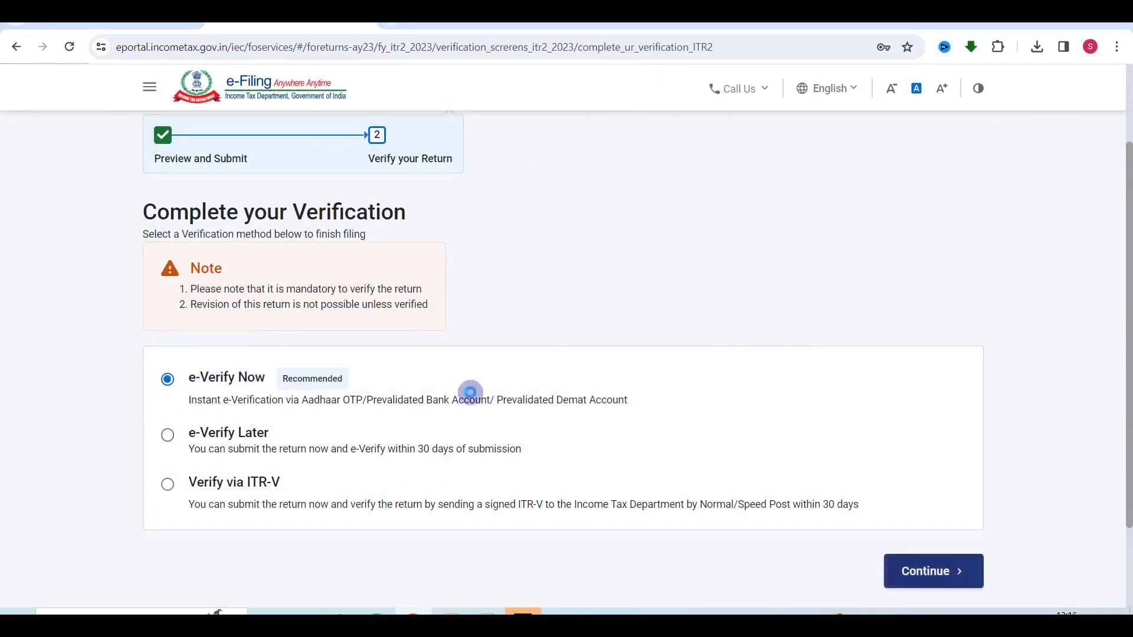
left_click(927, 572)
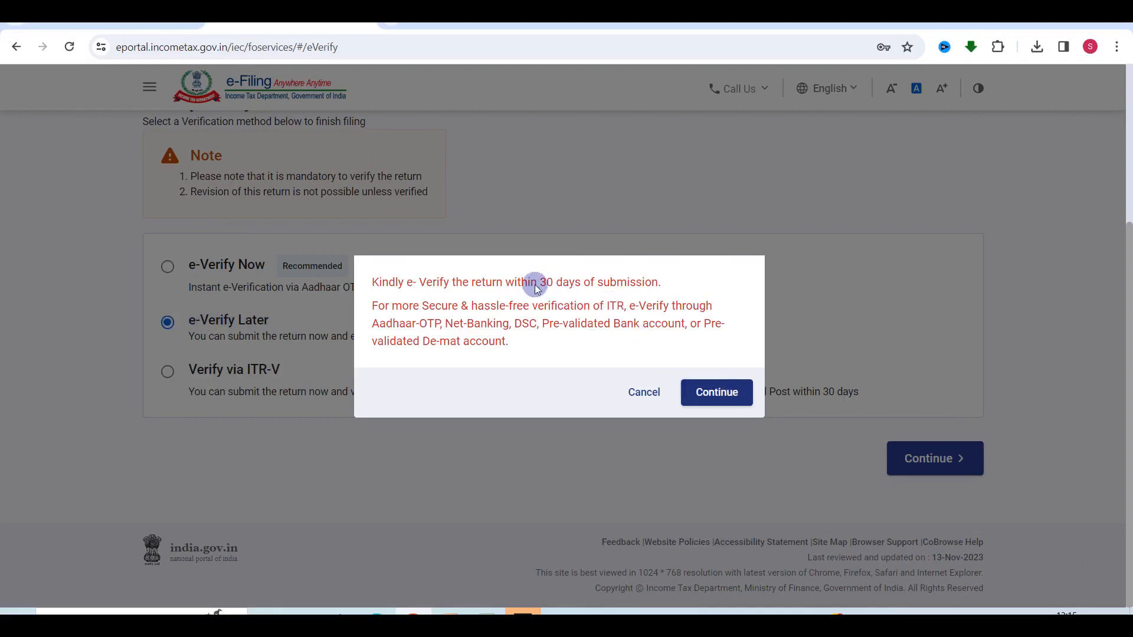
left_click(718, 396)
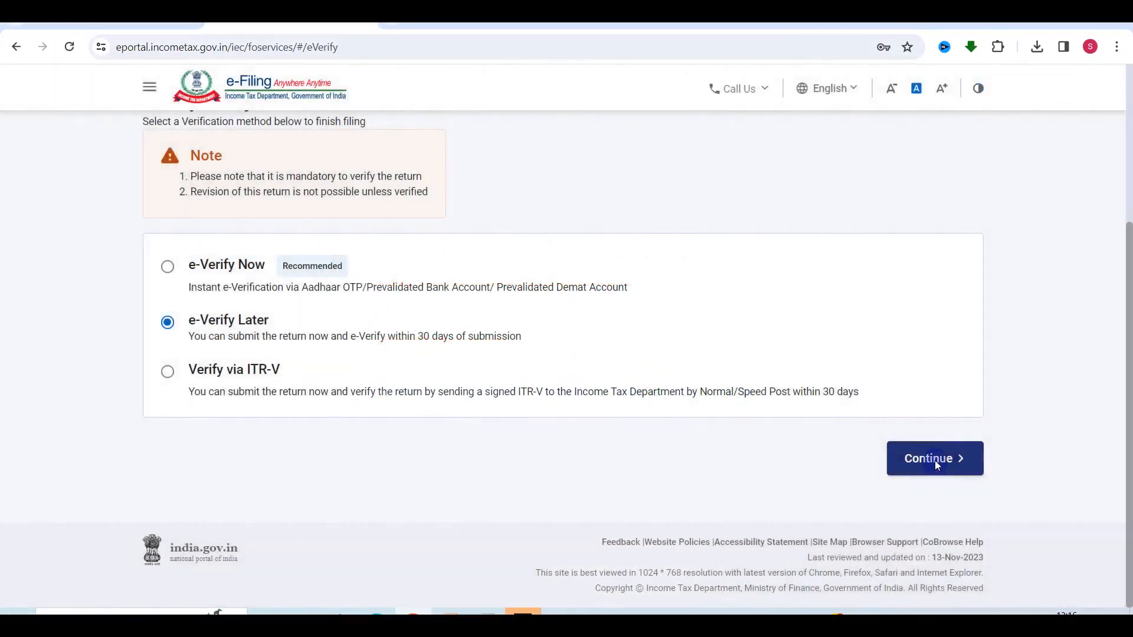
left_click(935, 459)
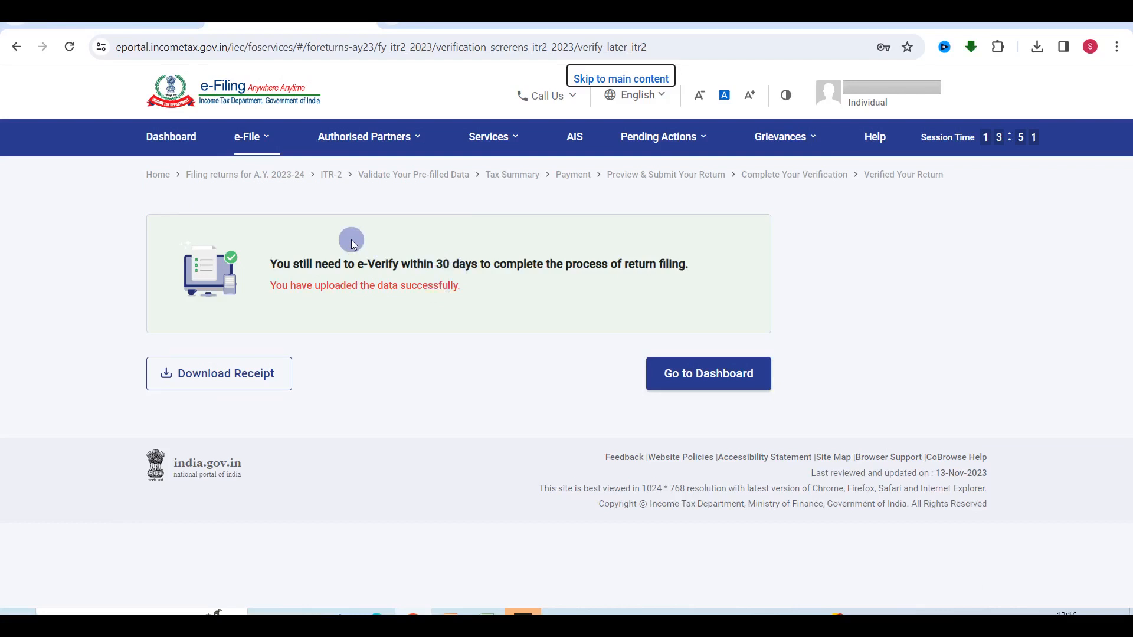
Open the list of returns awaiting e-verification and start e-verifying the revised ITR 2 for Assessment Year 2023-24.
left_click(256, 137)
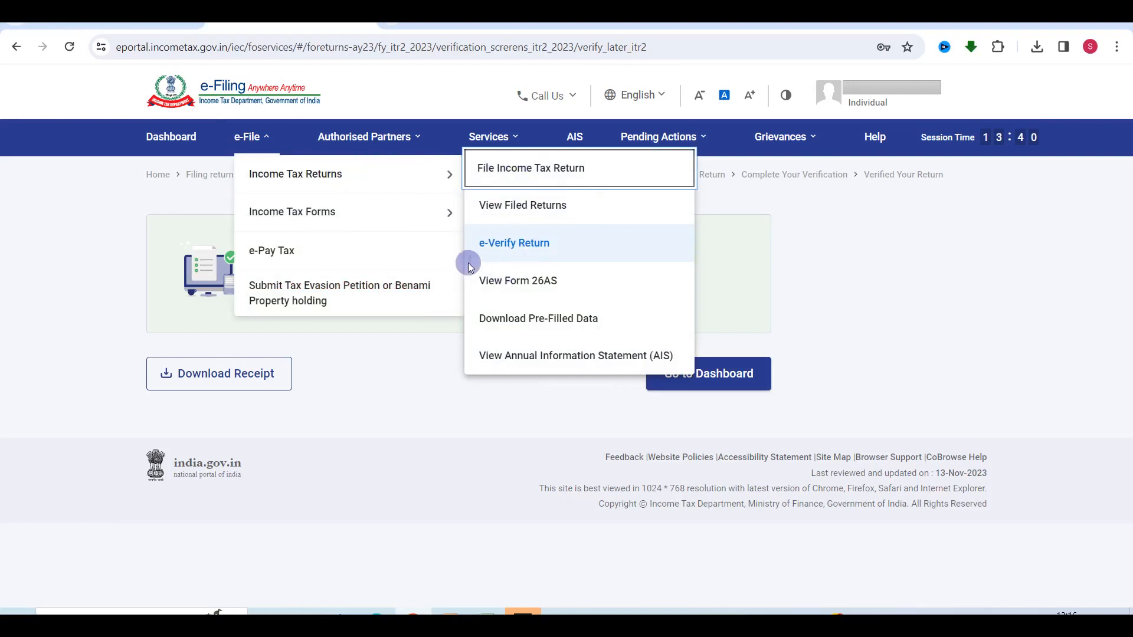
left_click(537, 246)
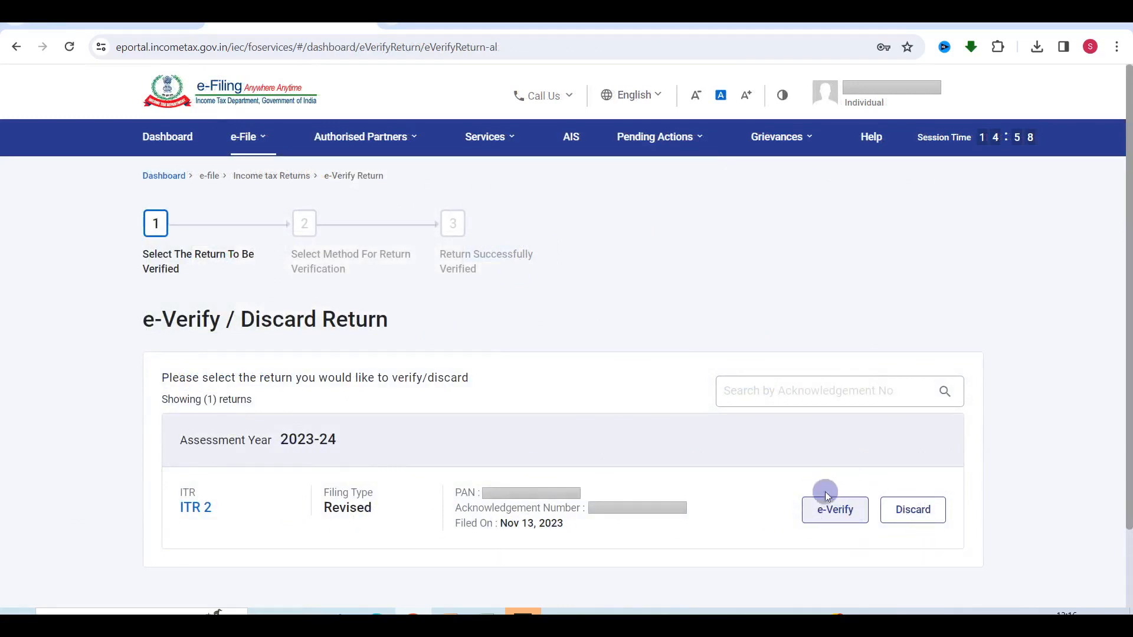
left_click(837, 516)
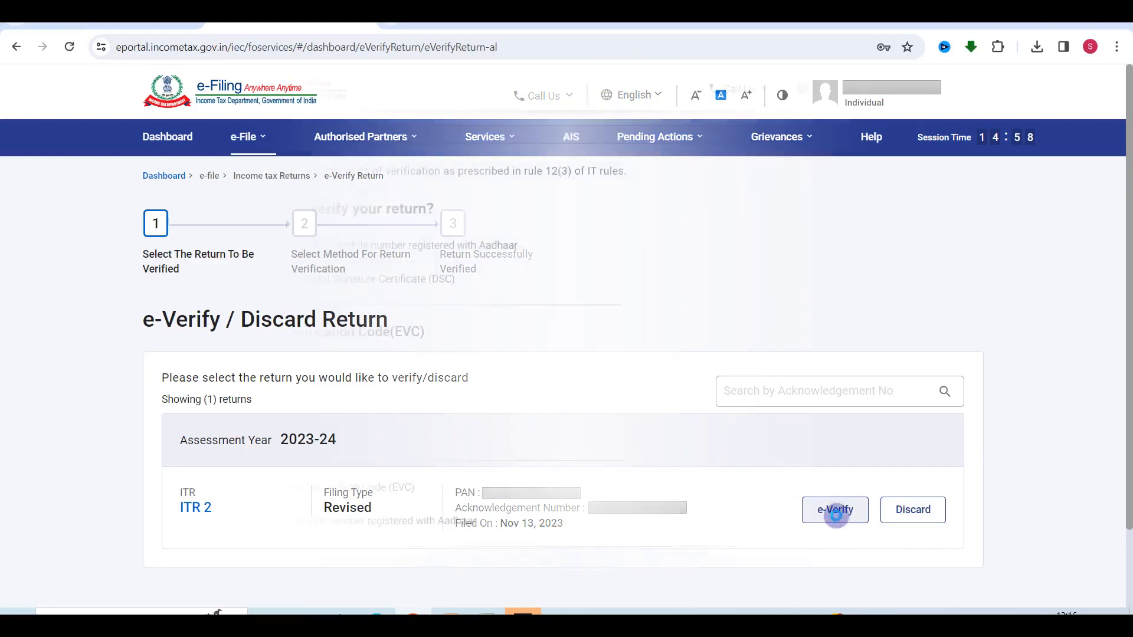